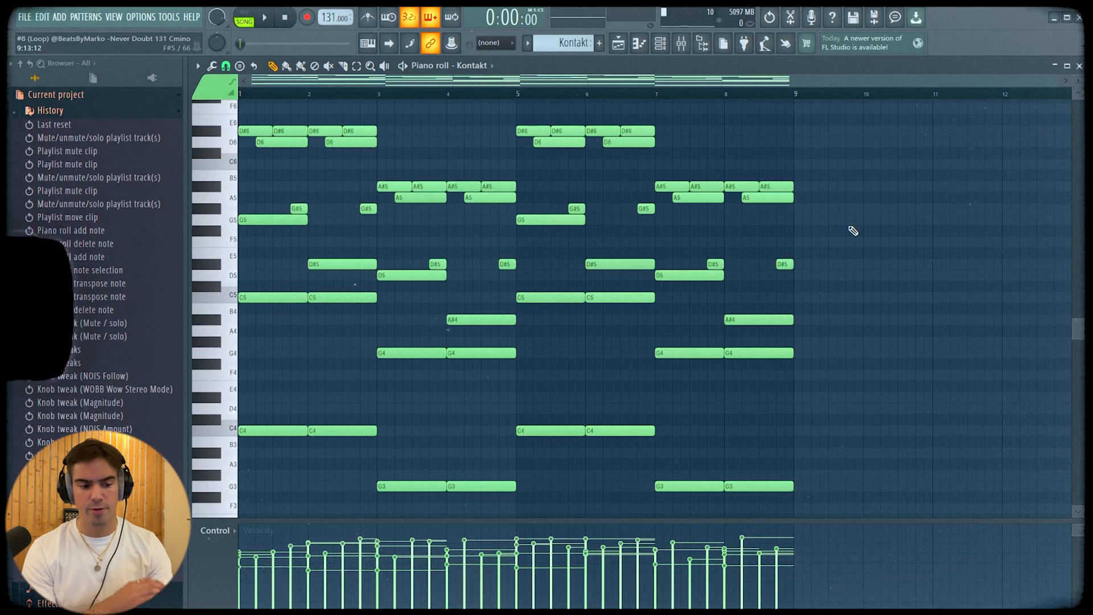
- Play back the existing melody and clear all of its notes from the Kontakt piano roll
key("space")
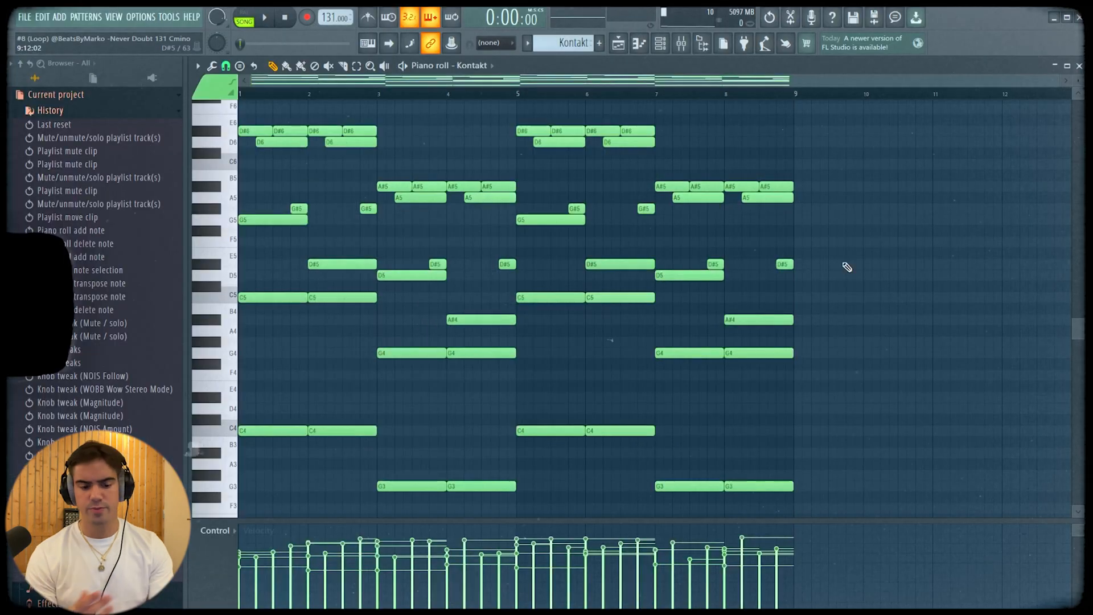
key("ctrl+a")
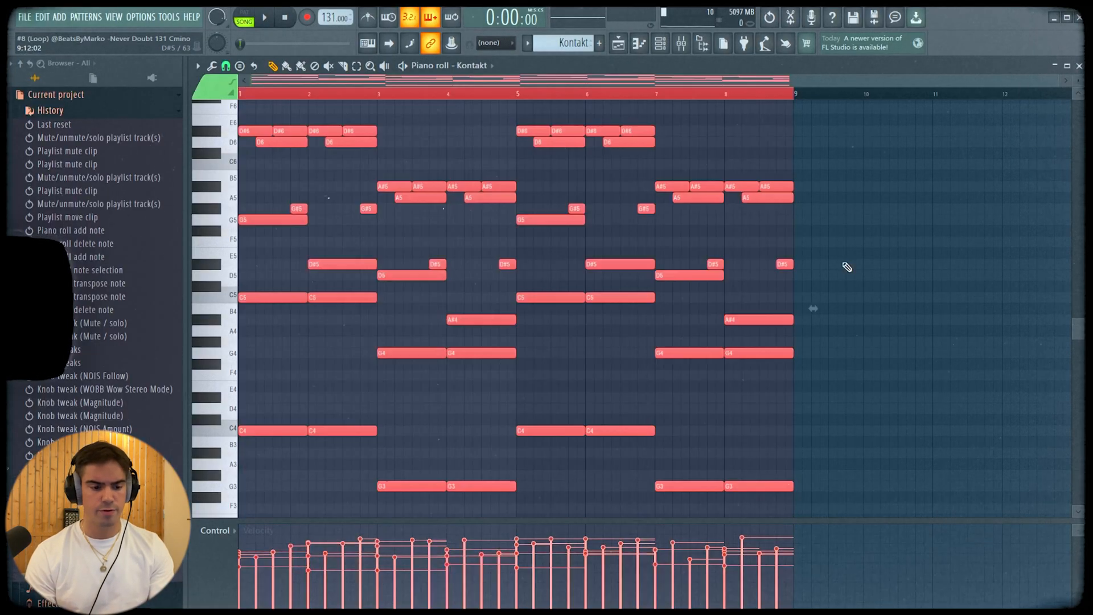
key("Delete")
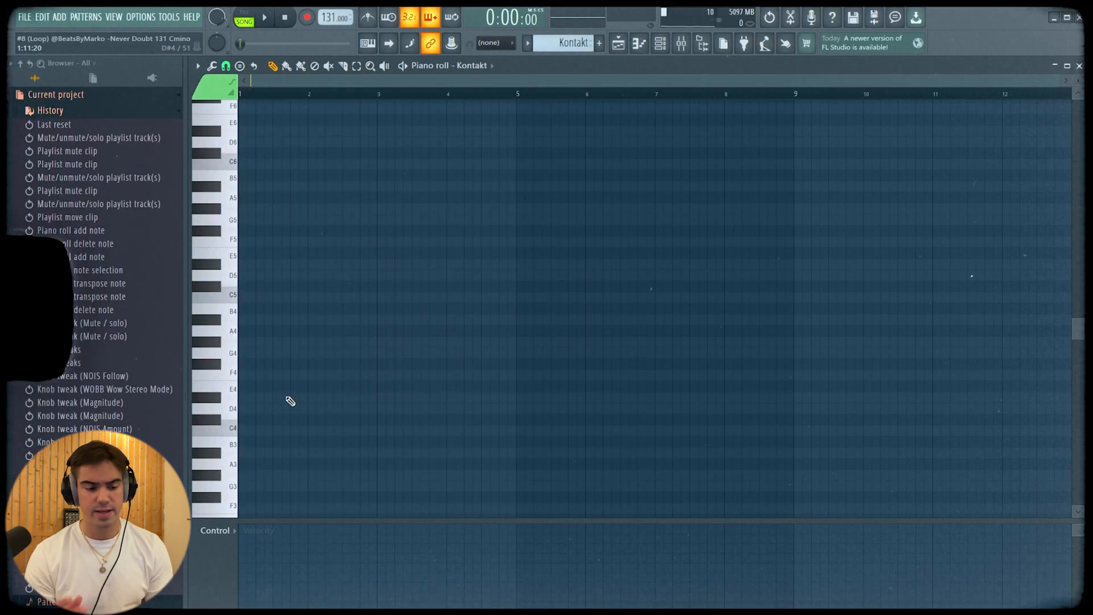
- Build a one-bar chord from C5, D#5 and G5, raise the D# note one octave to D#6, and play it back
left_click(242, 297)
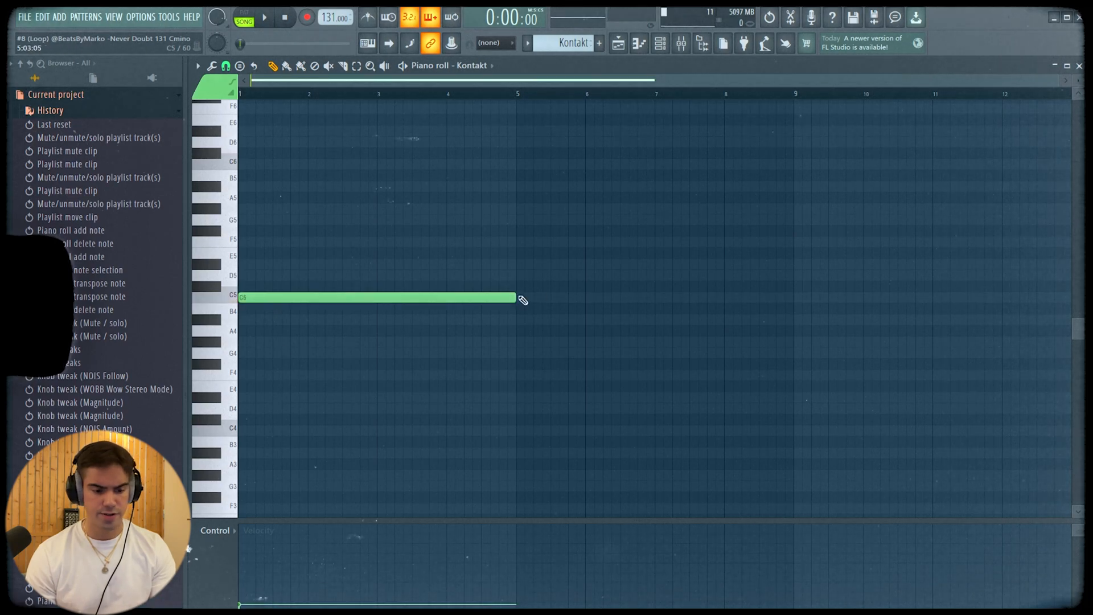
left_click(241, 330)
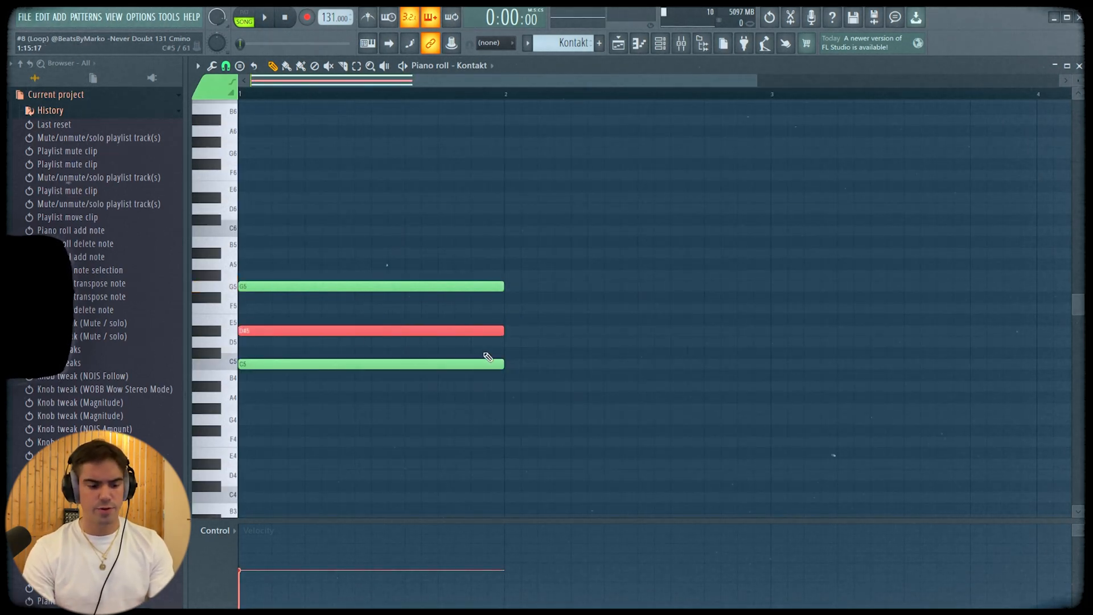
key("ctrl+Up")
key("space")
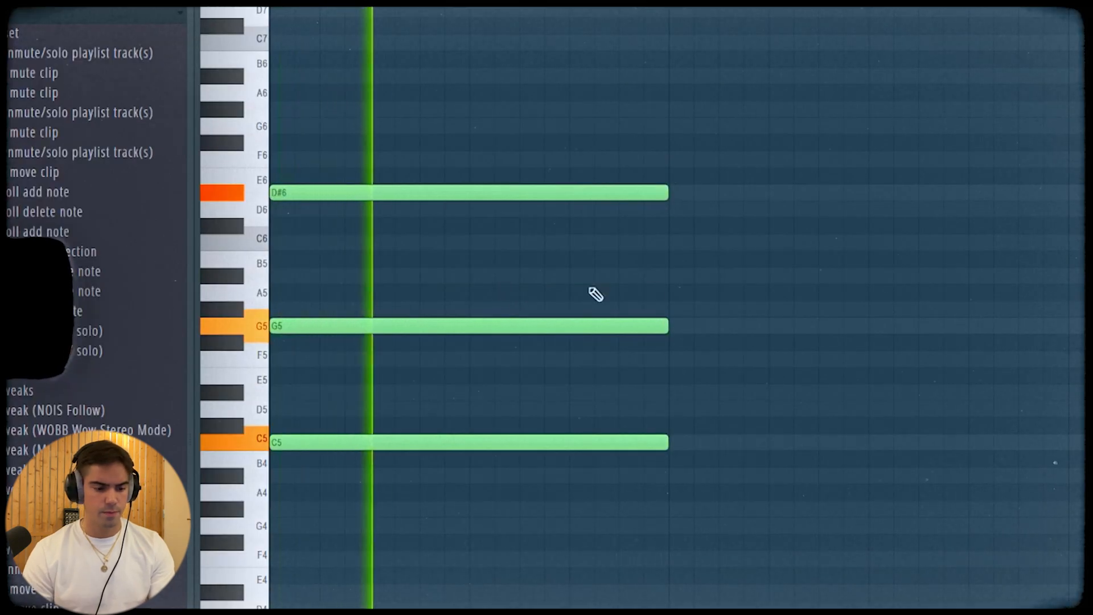
key("space")
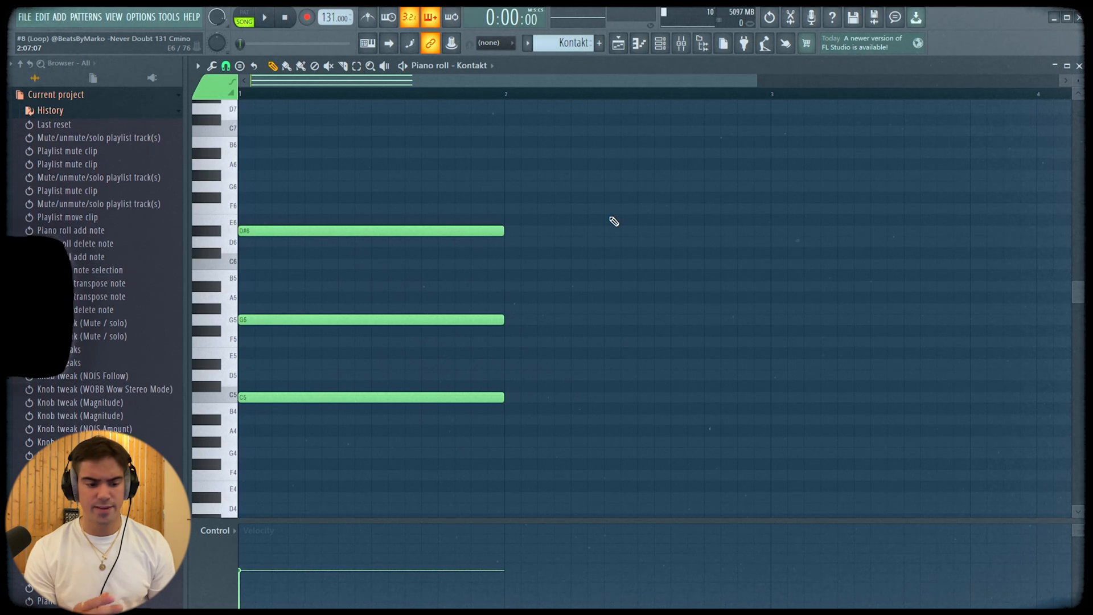
- Layer D6, G#5 and a second D#6 over the chord, trim the notes to the end of bar 1, and audition the phrase
scroll(614, 221, "down", 2, "ctrl")
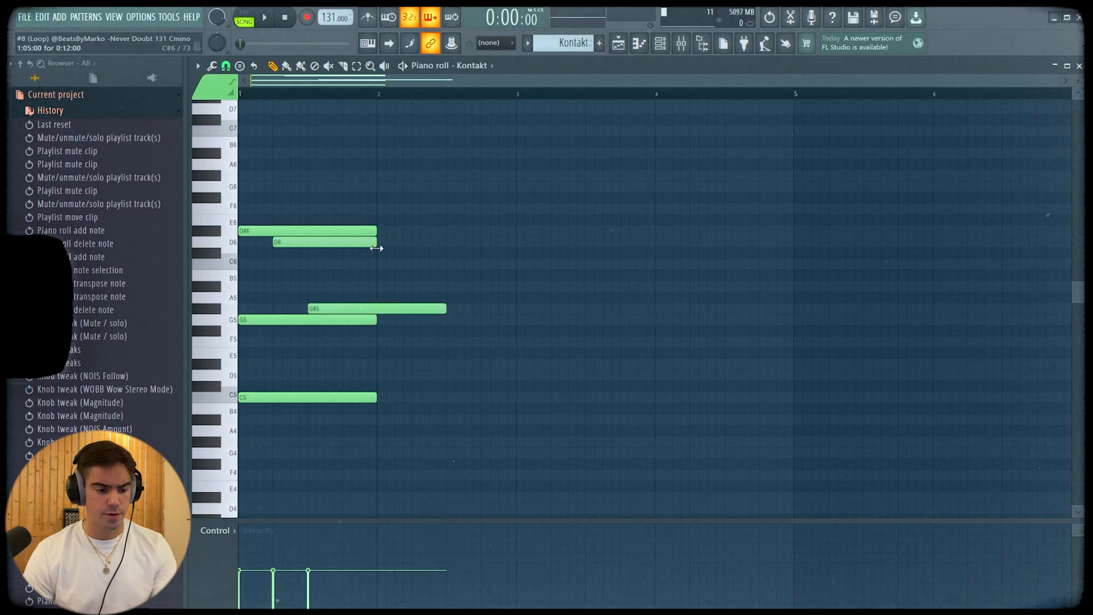
left_click_drag(362, 256, 366, 235)
key("space")
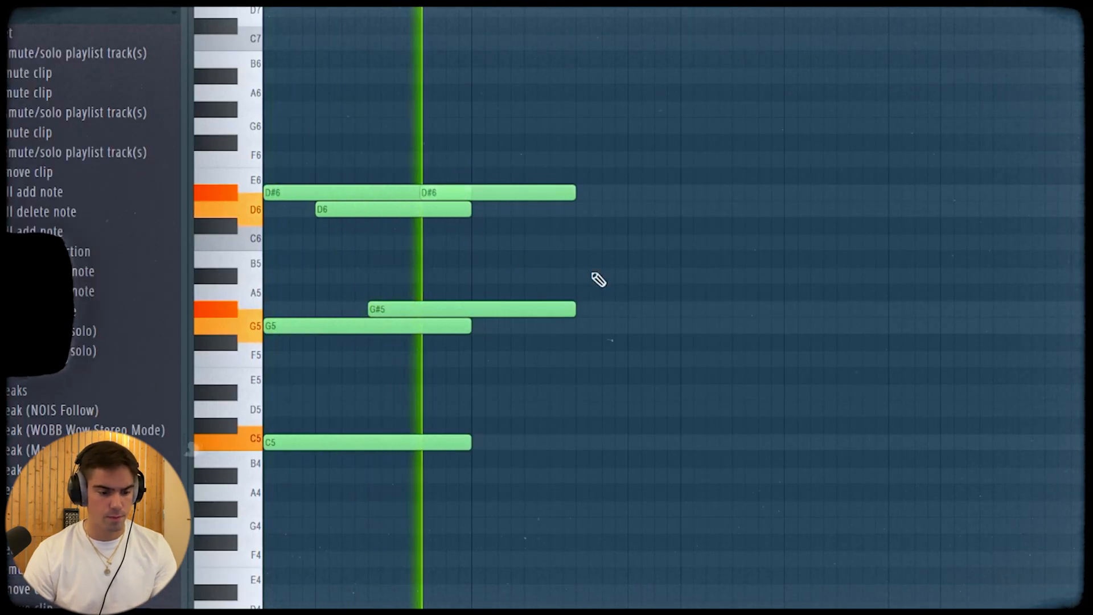
key("space")
left_click(229, 327)
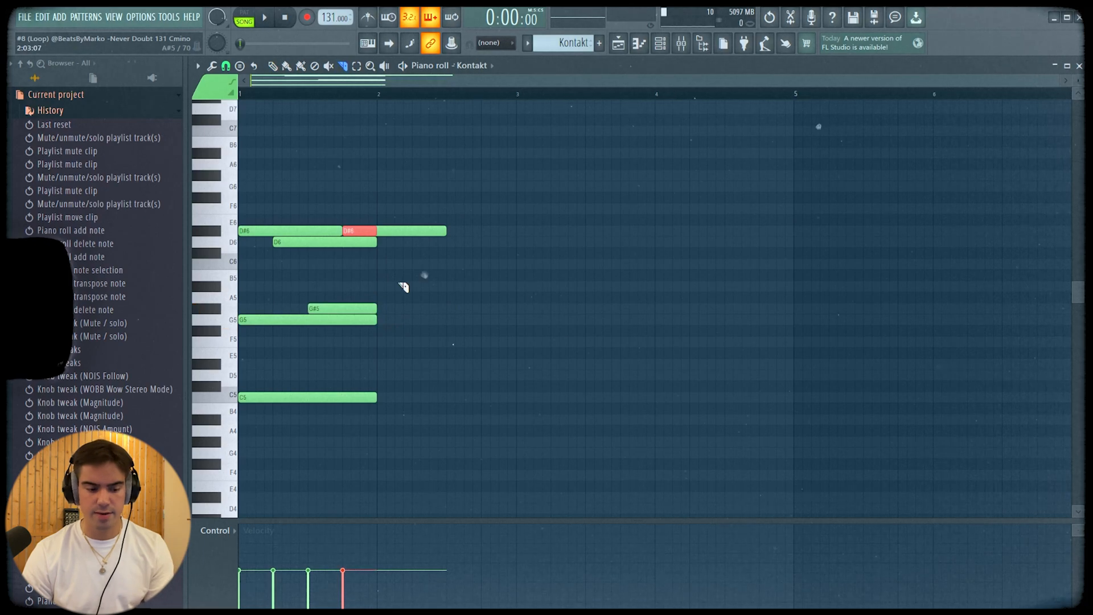
key("space")
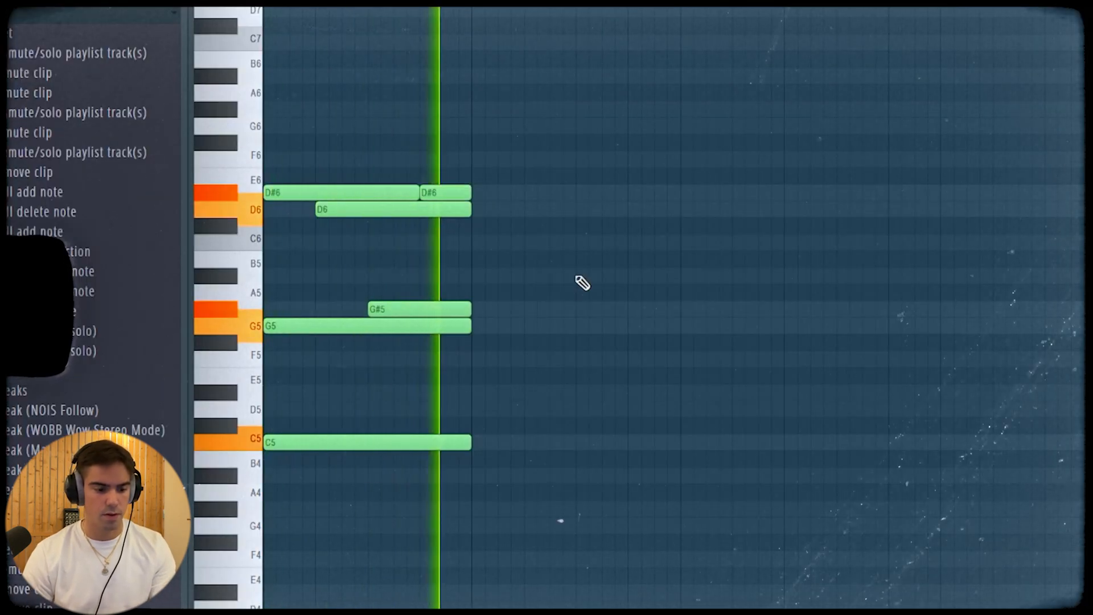
key("space")
- Duplicate the one-bar phrase into bar 2 and play back the melody extended to eight bars
key("ctrl+b")
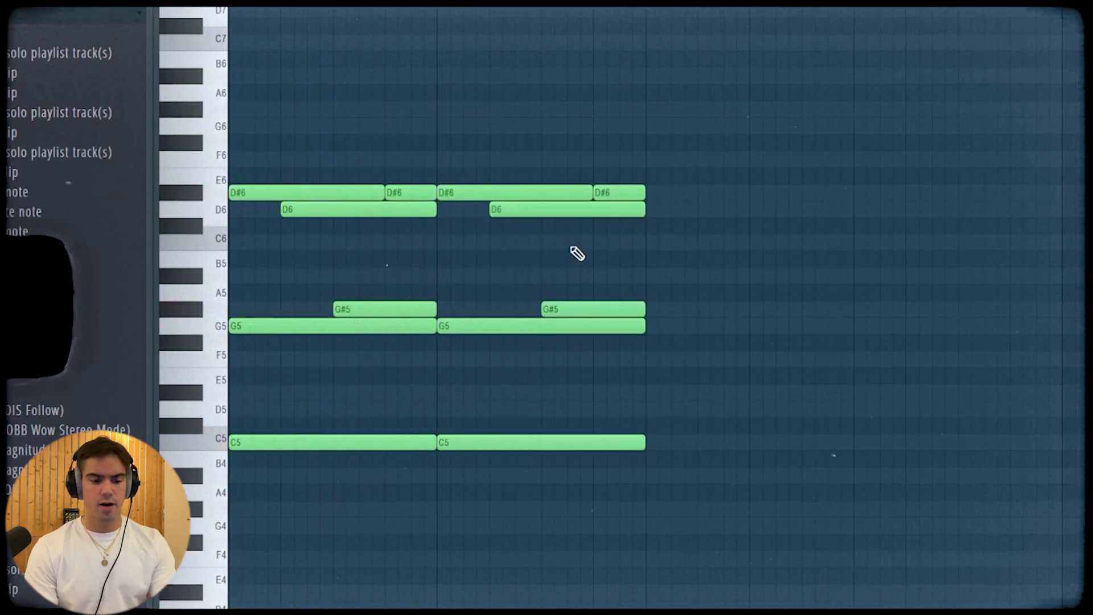
key("space")
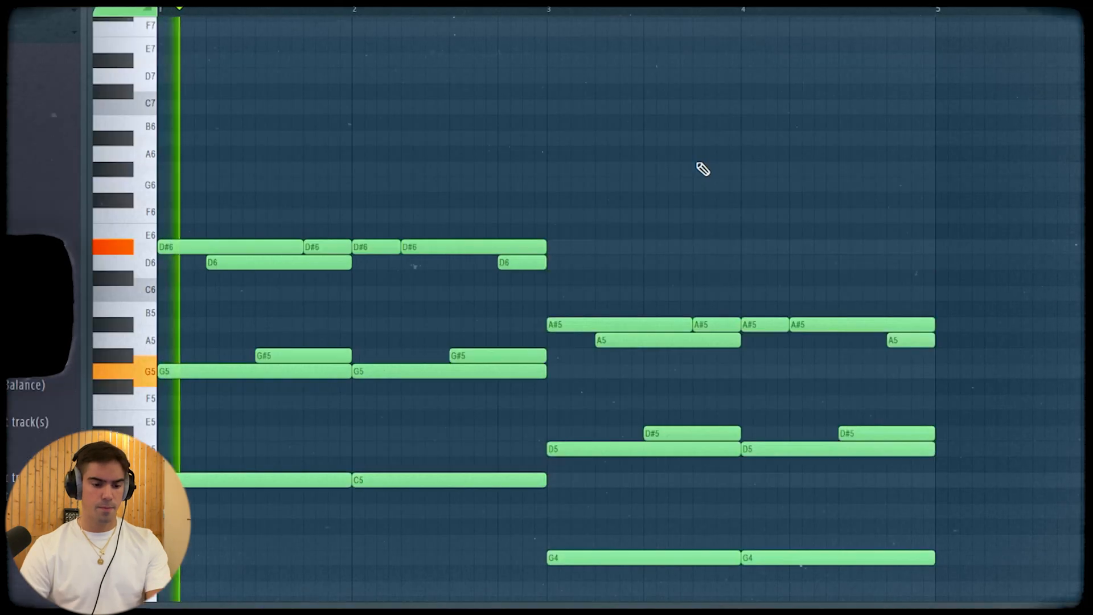
scroll(606, 268, "down", 3)
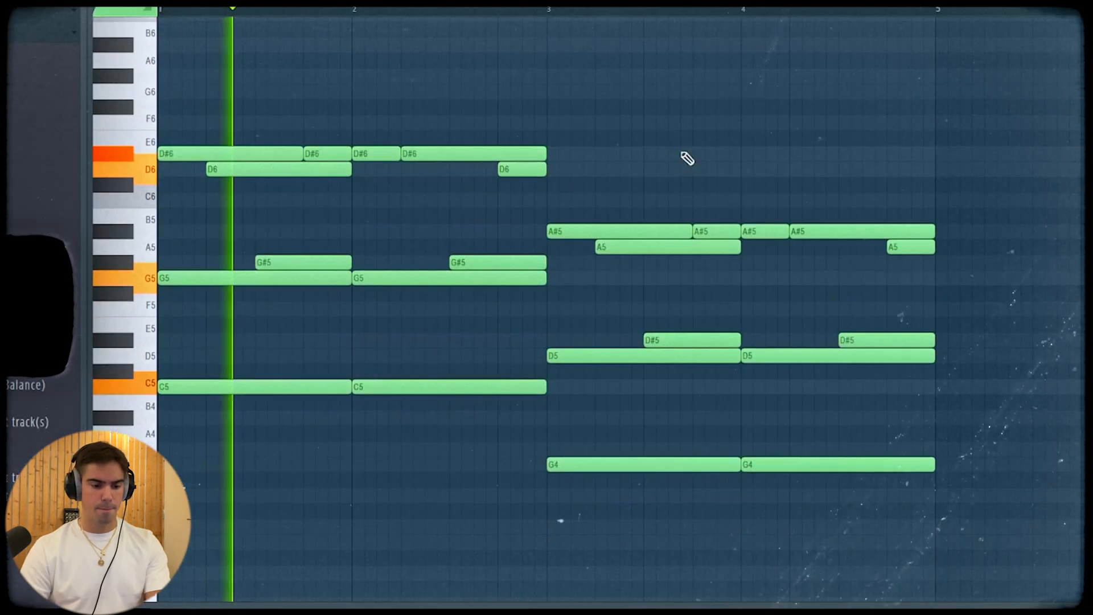
scroll(703, 276, "down", 2)
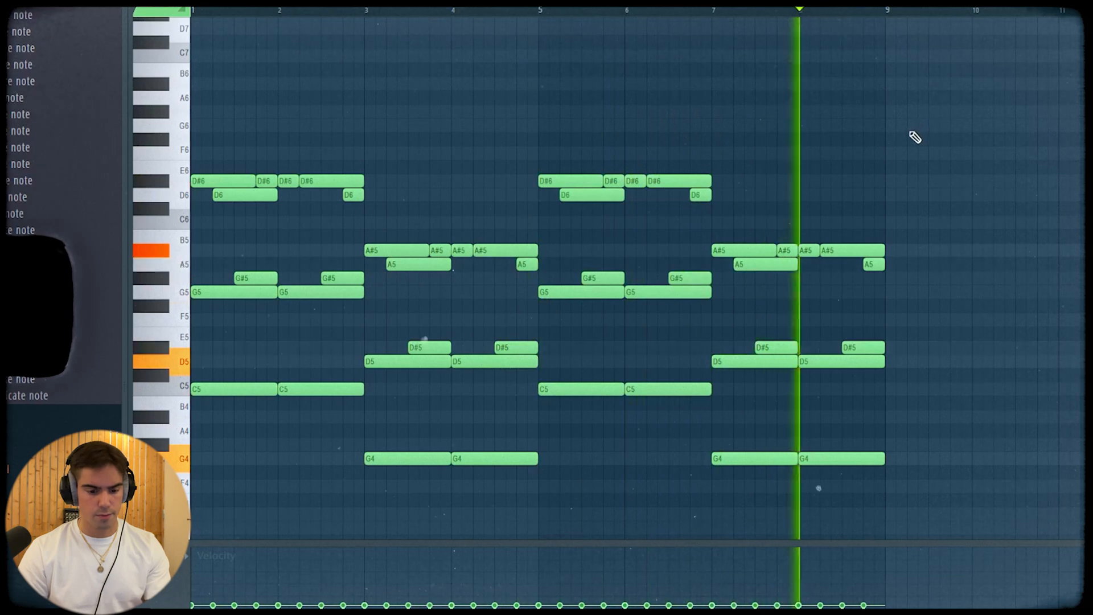
key("space")
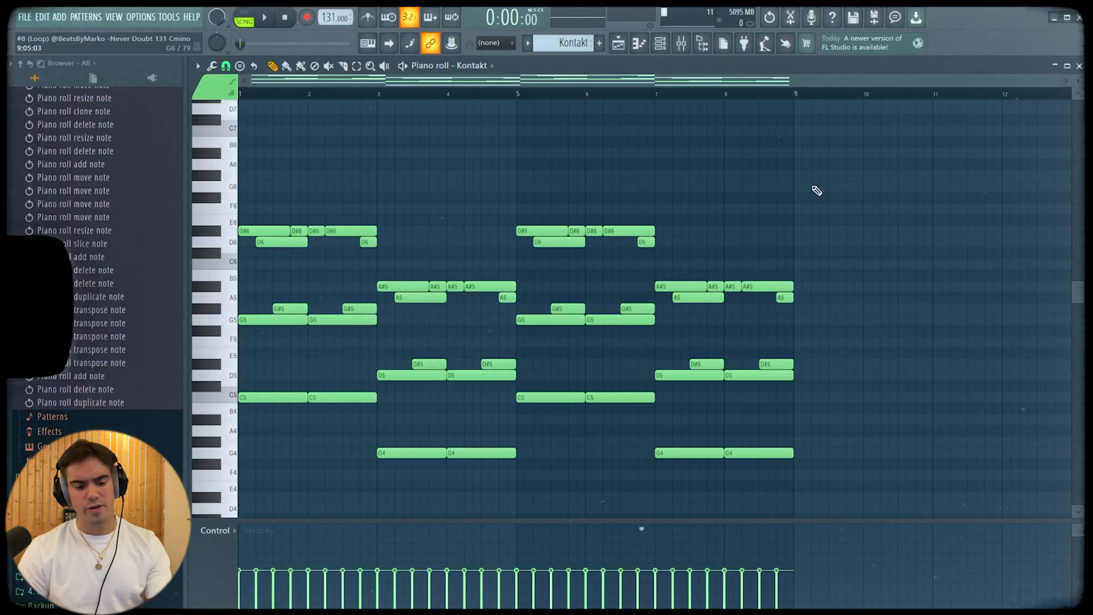
- Randomize the panning and velocity levels of all notes with a new seed, using a strength of 20% for velocity
key("ctrl+a")
key("alt+r")
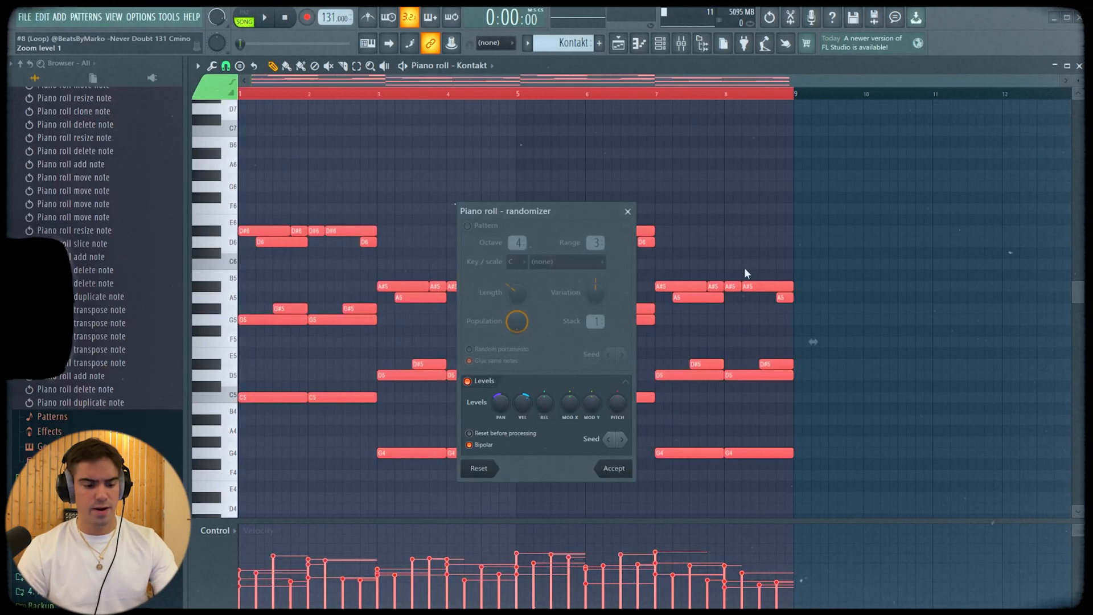
left_click(622, 439)
left_click(623, 439)
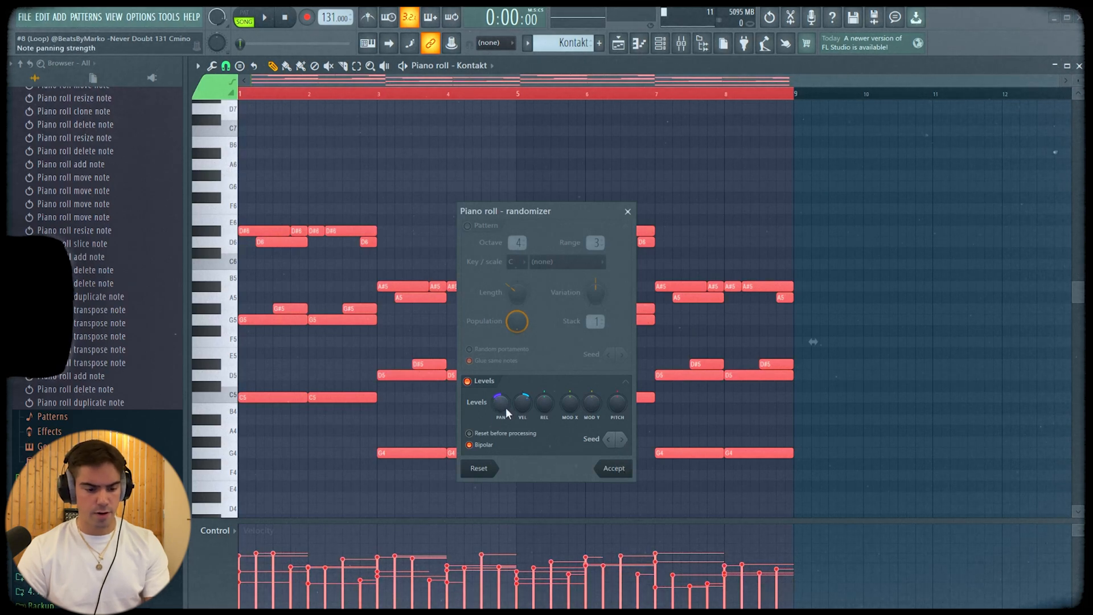
left_click_drag(505, 408, 522, 392)
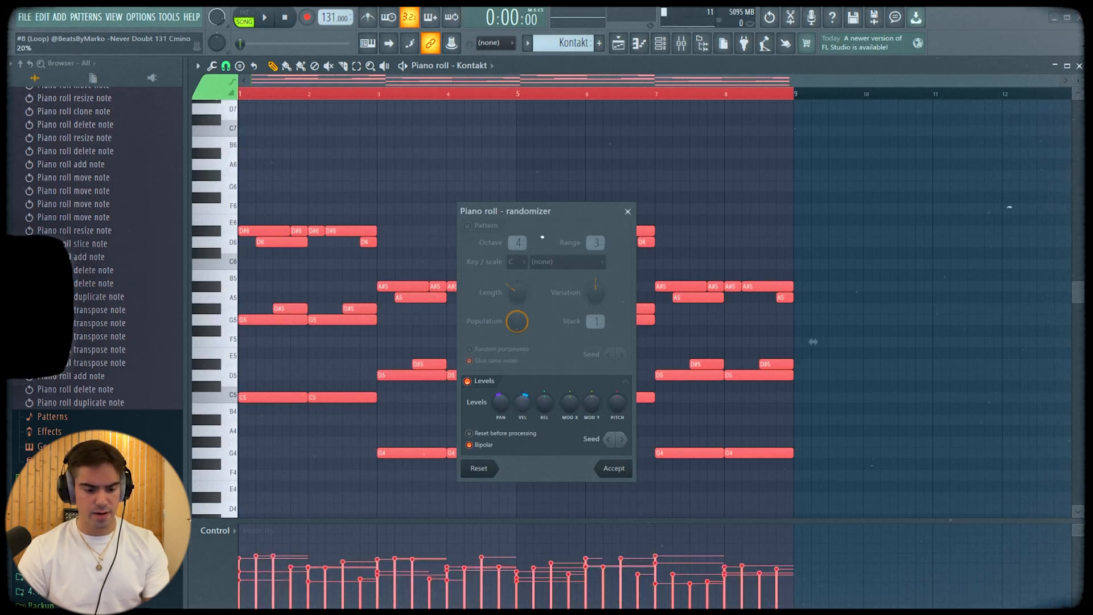
left_click(628, 468)
- Scale the note velocities with Multiply at 64%, raise the overall velocity, and play back the loop
key("alt+x")
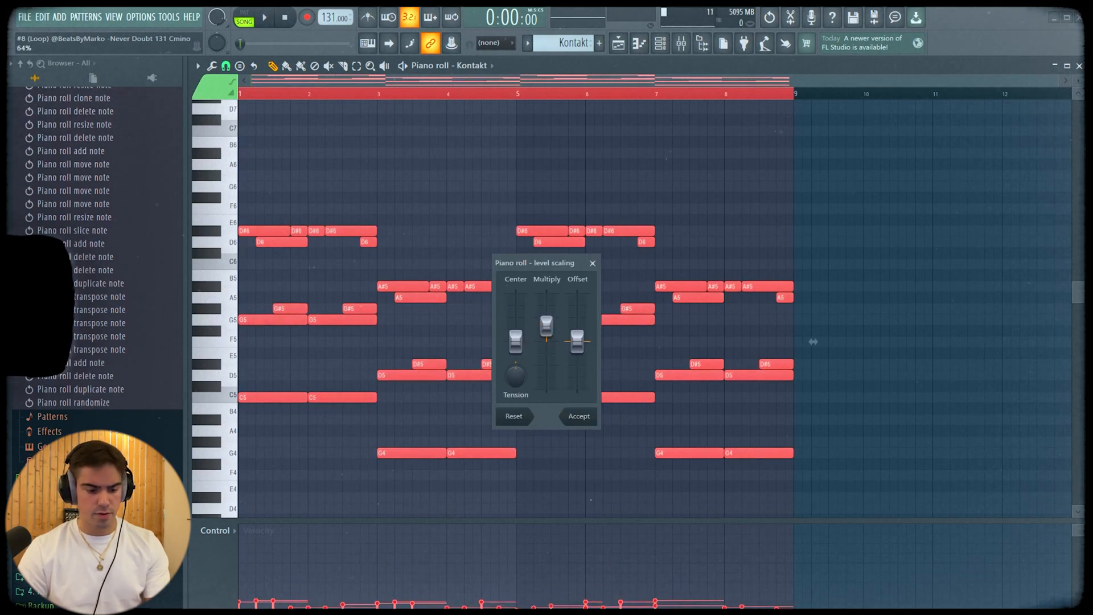
left_click(580, 416)
scroll(703, 312, "up", 7)
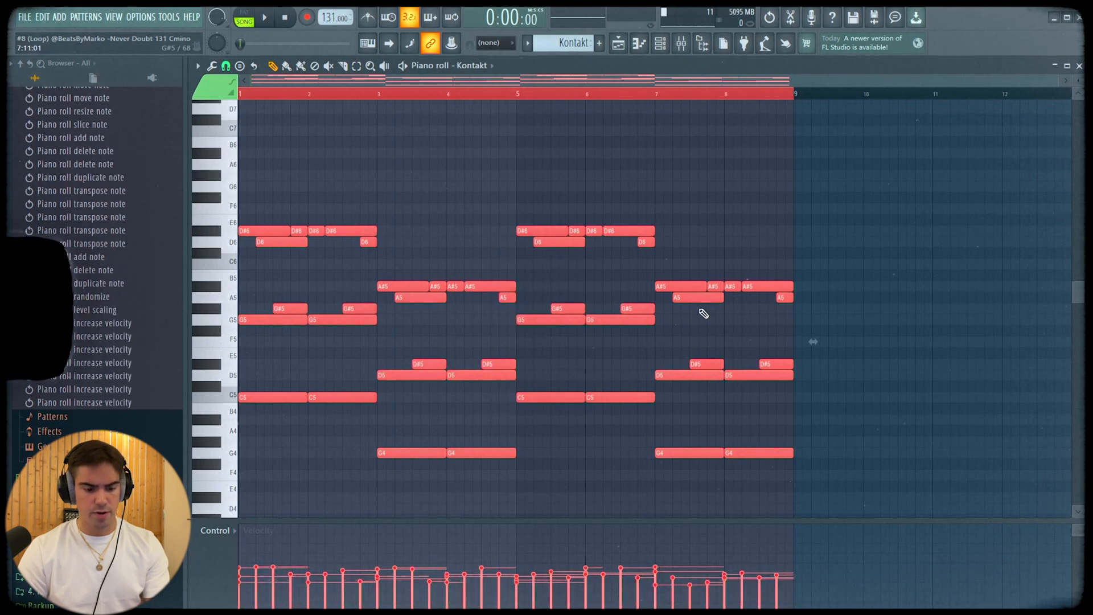
key("ctrl+d")
key("space")
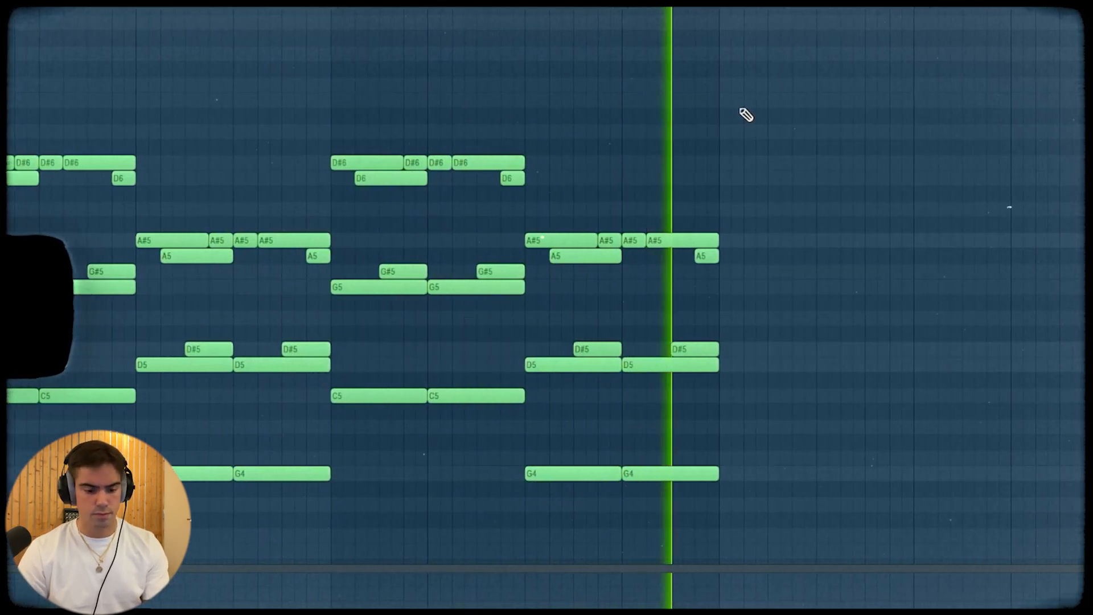
key("space")
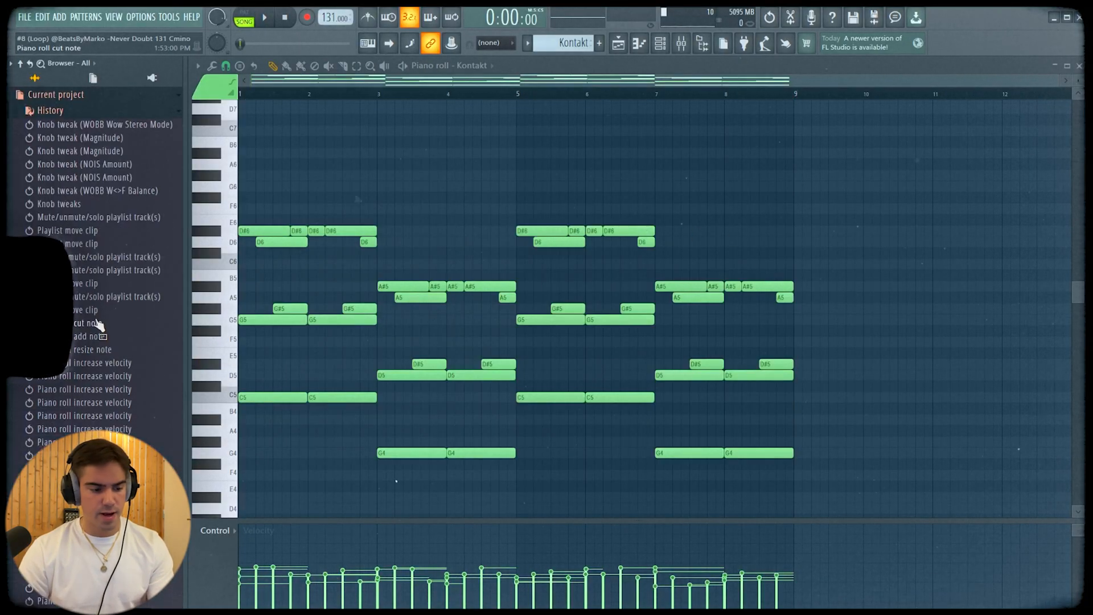
- Revert the project history to the playlist clip move just before the notes were cut, and deselect the restored notes
left_click(96, 311)
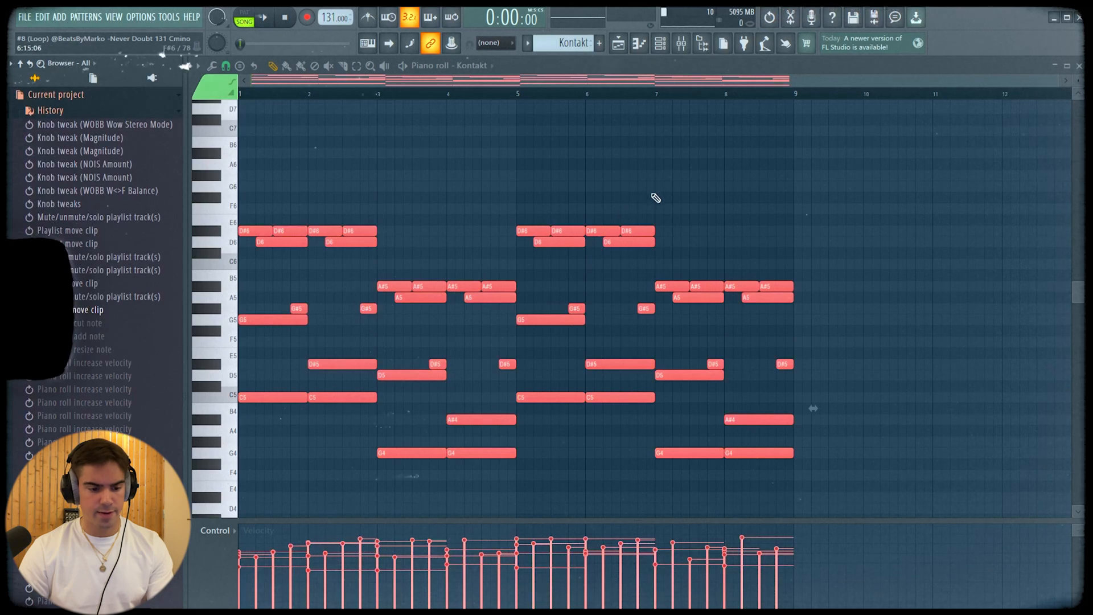
left_click(618, 187)
right_click(620, 188)
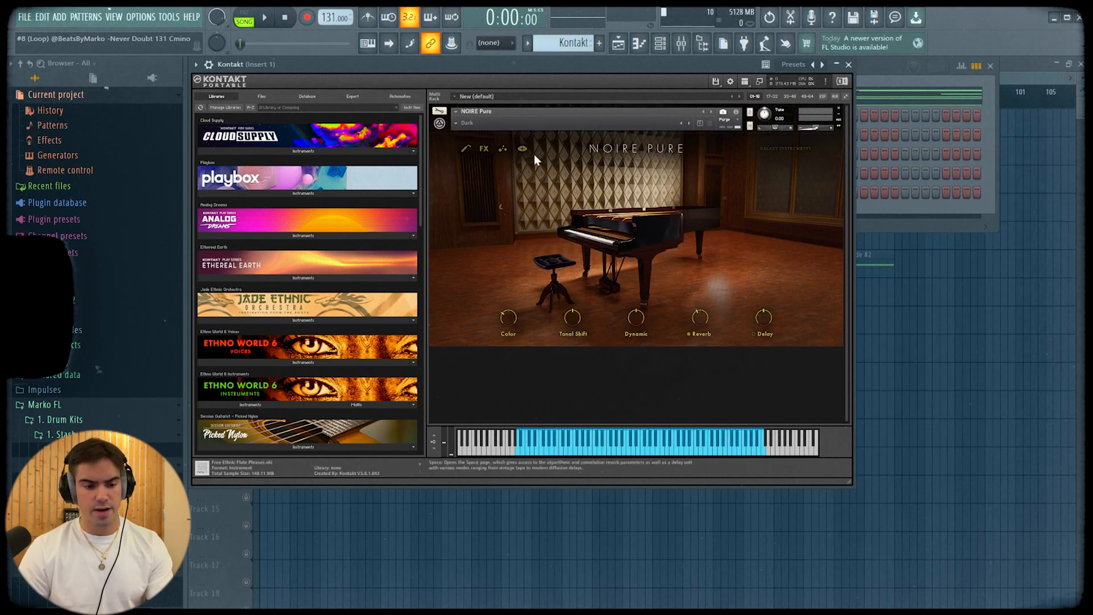
- Open the snapshot choices of the Noire Pure piano in Kontakt and audition the melody with this sound
left_click(456, 124)
mouse_move(461, 132)
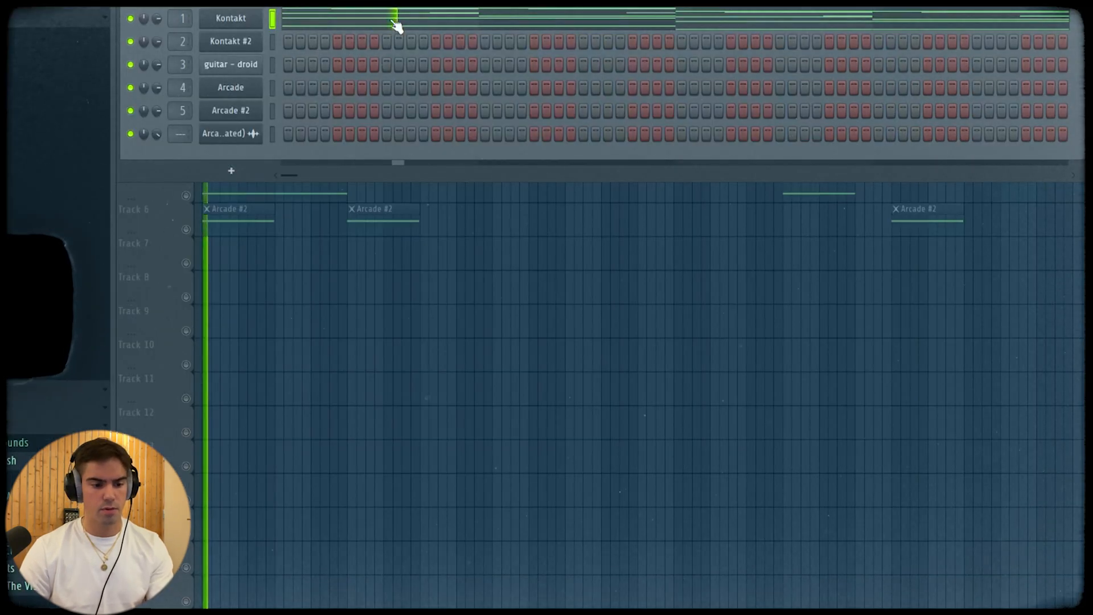
left_click(397, 25)
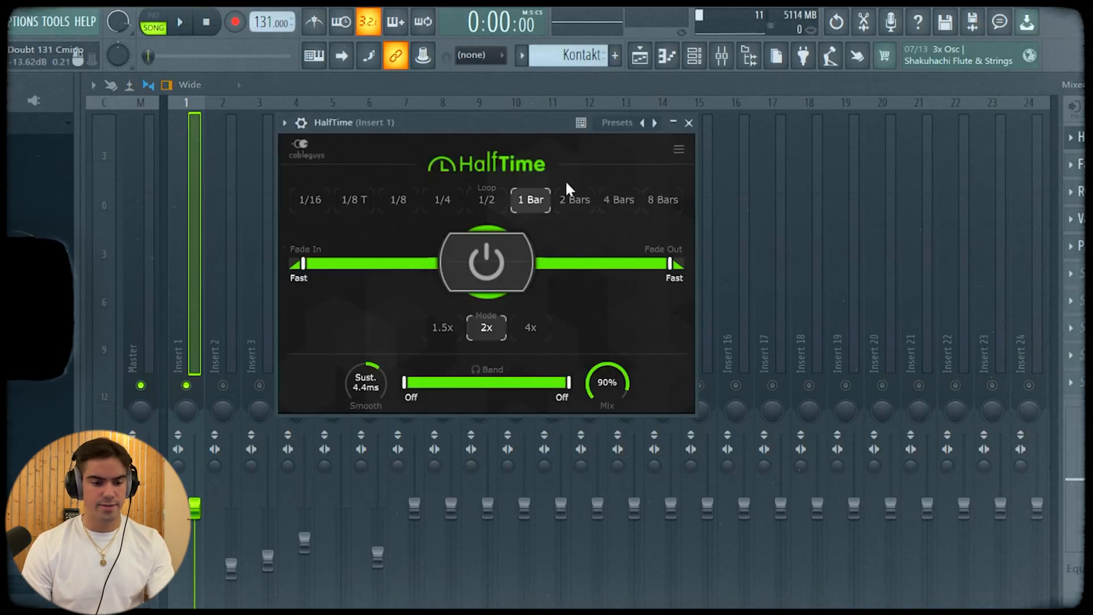
- Play the loop and examine the HalfTime, FabFilter Pro-Q 3 and RC-20 Retro Color settings on mixer Insert 1
key("space")
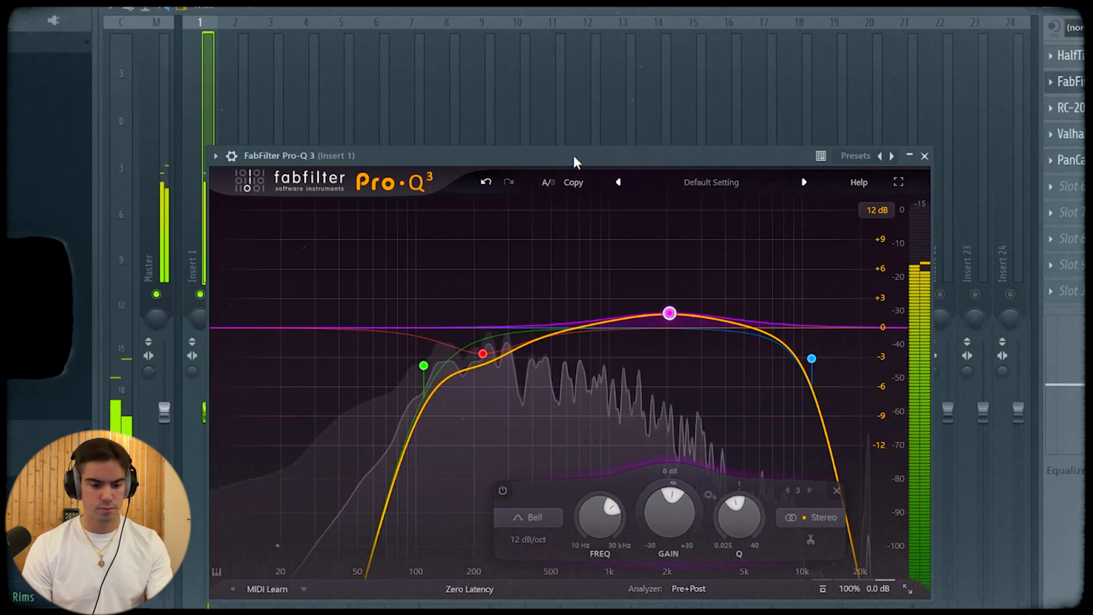
mouse_move(422, 365)
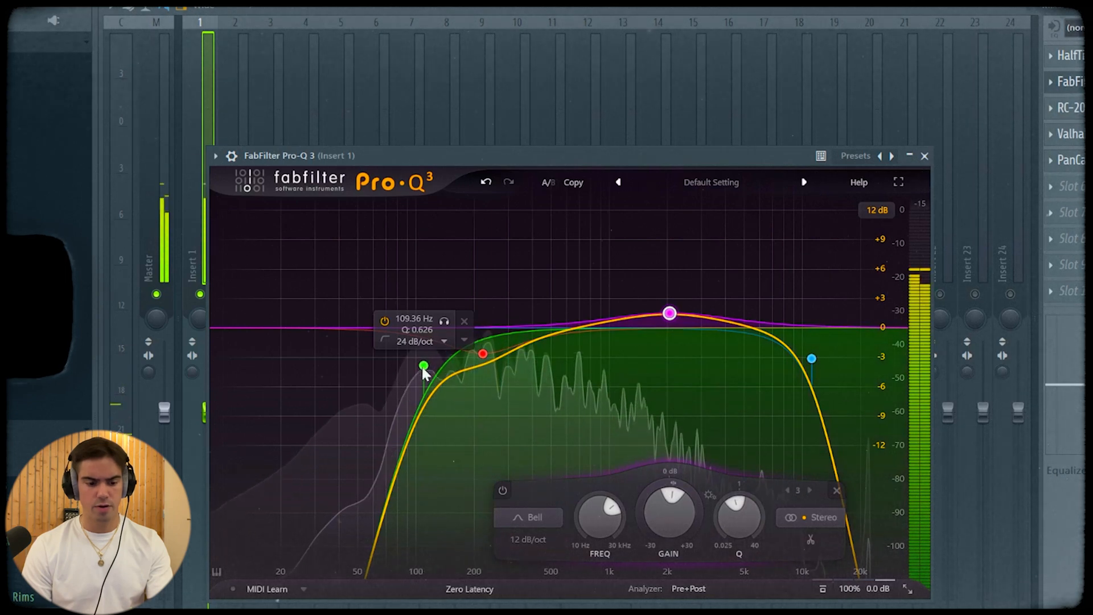
mouse_move(662, 320)
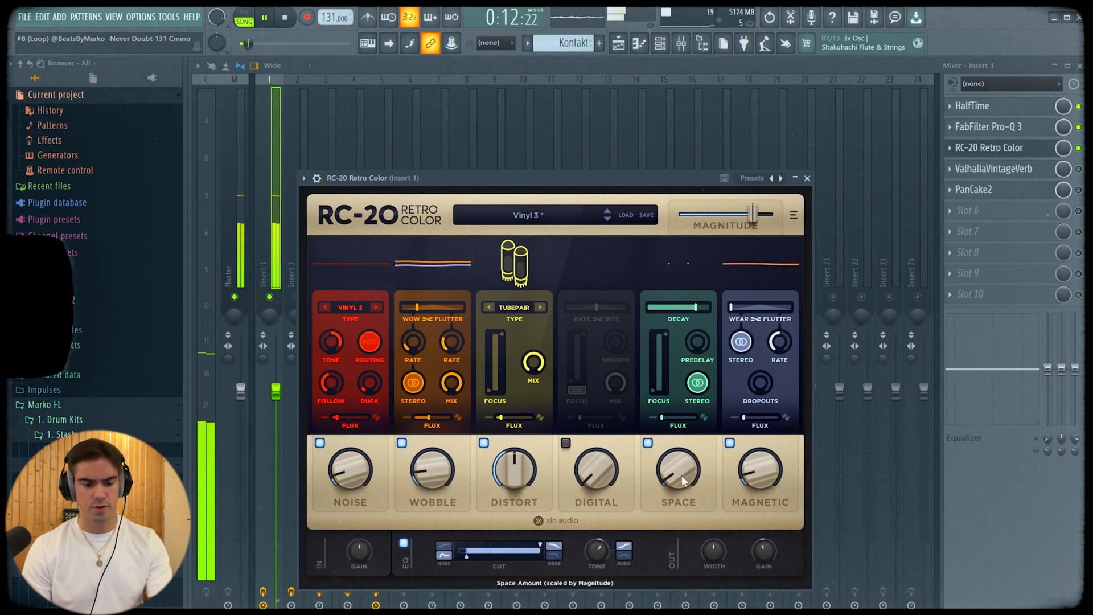
left_click(808, 180)
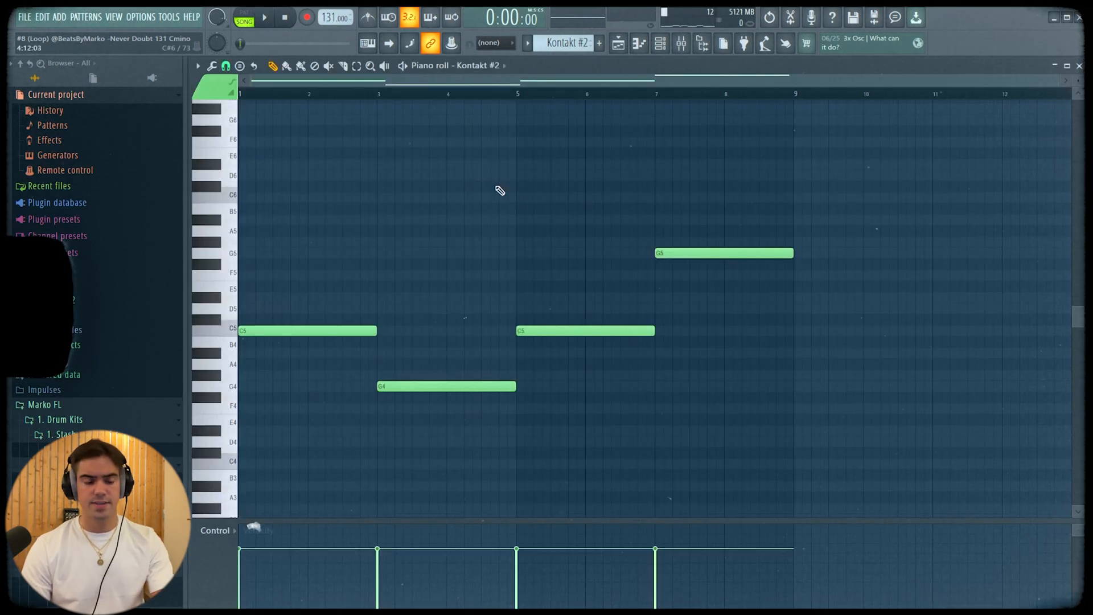
- Play back the Kontakt #2 notes and open the ValhallaVintageVerb settings on mixer Insert 2
key("space")
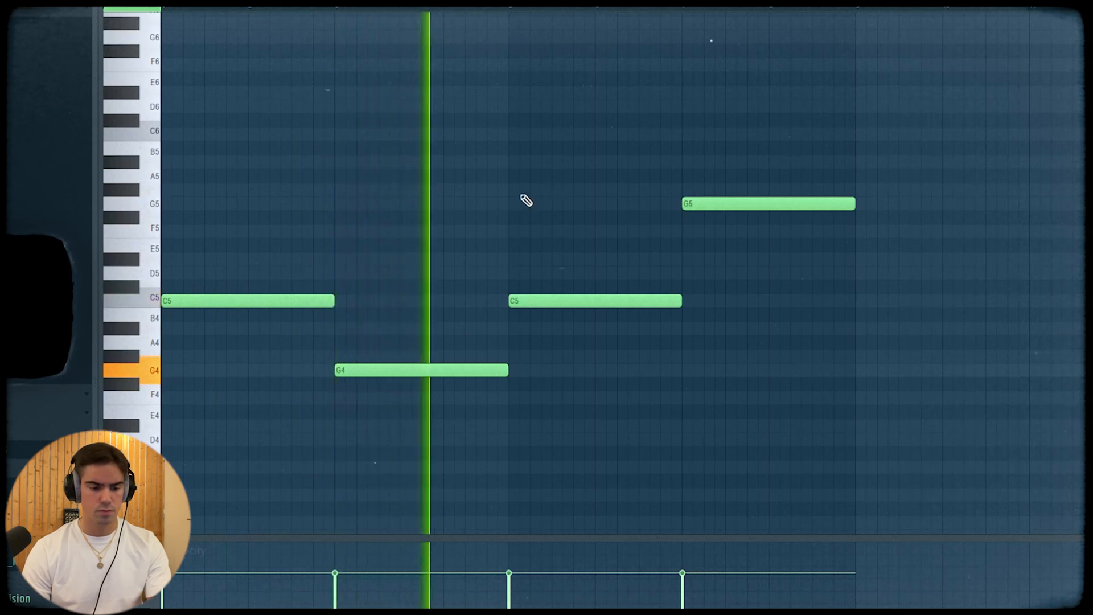
key("space")
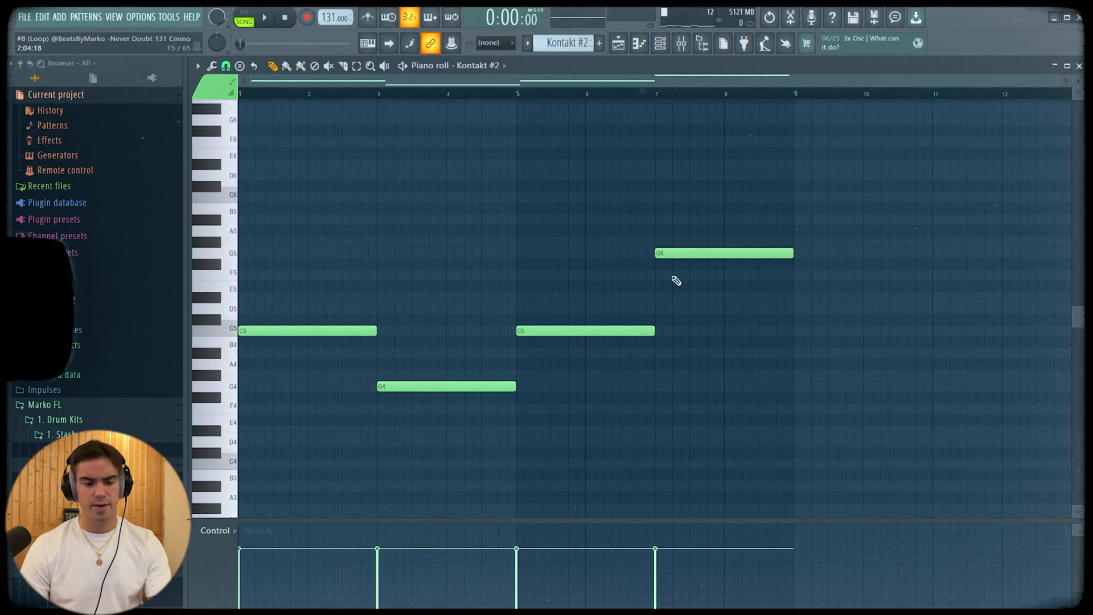
key("F9")
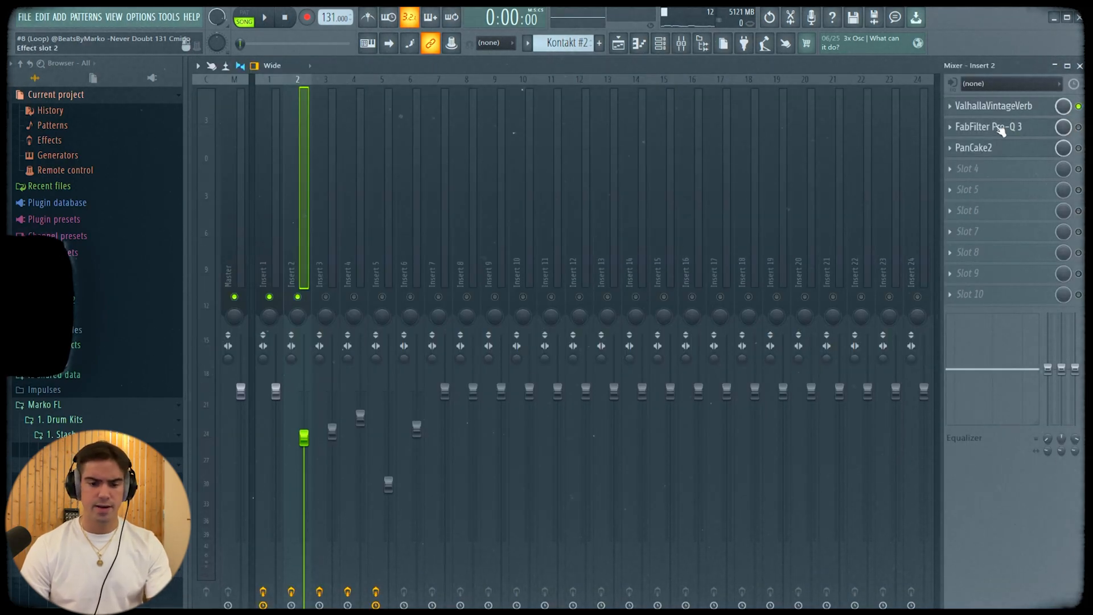
left_click(997, 106)
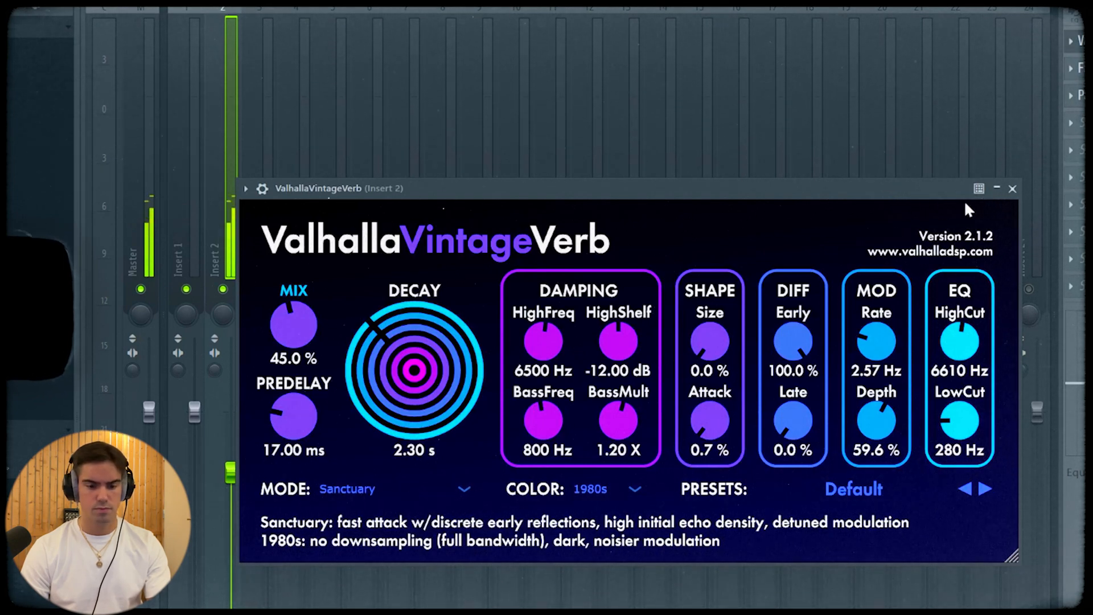
- Play the Kontakt #2 layer while viewing the FabFilter Pro-Q 3 settings on mixer Insert 2, and unmute Track 2 in the playlist
left_click(1012, 189)
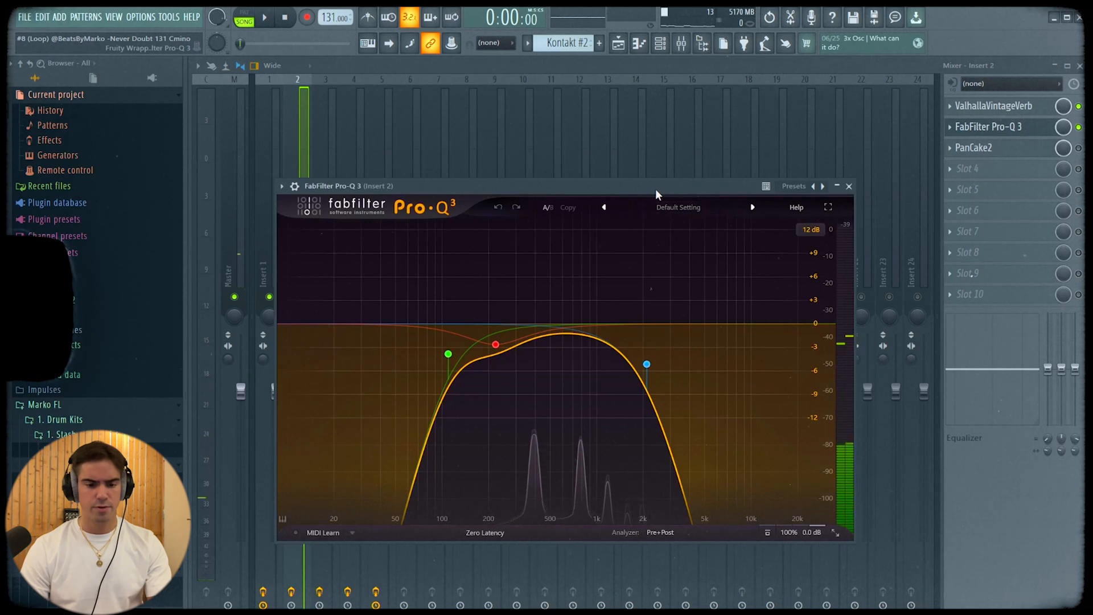
key("space")
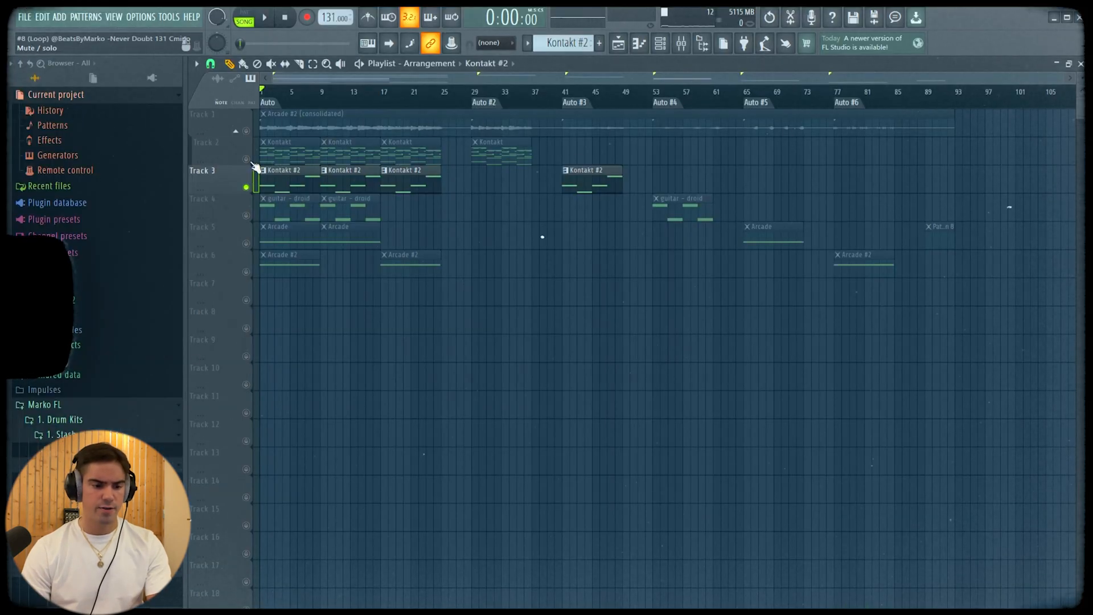
left_click(246, 160)
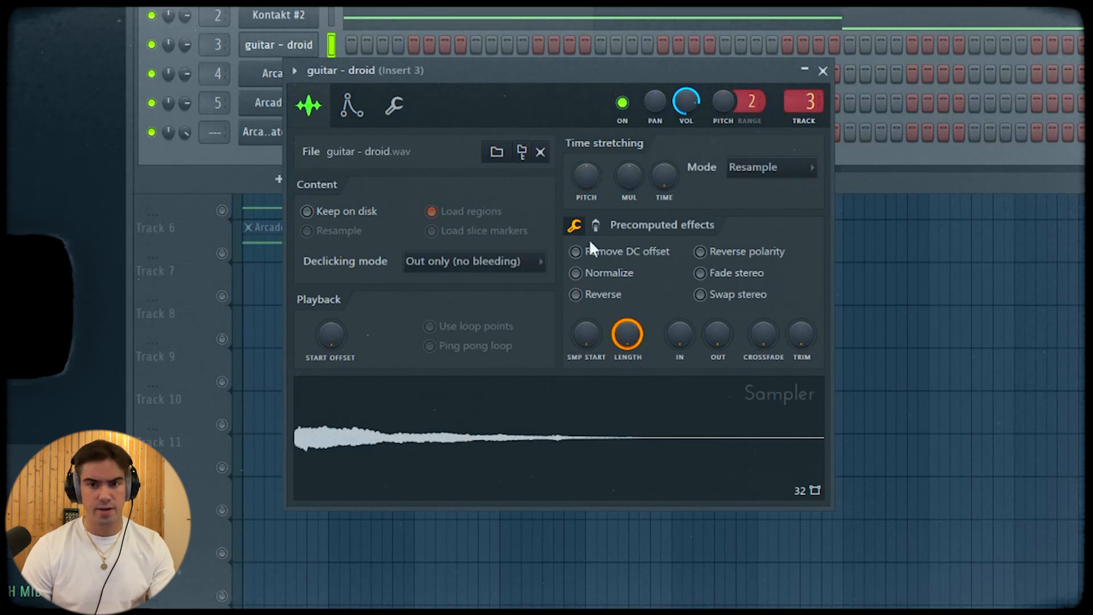
- Reverse the guitar - droid sample and adjust the attack of its volume envelope
left_click(602, 296)
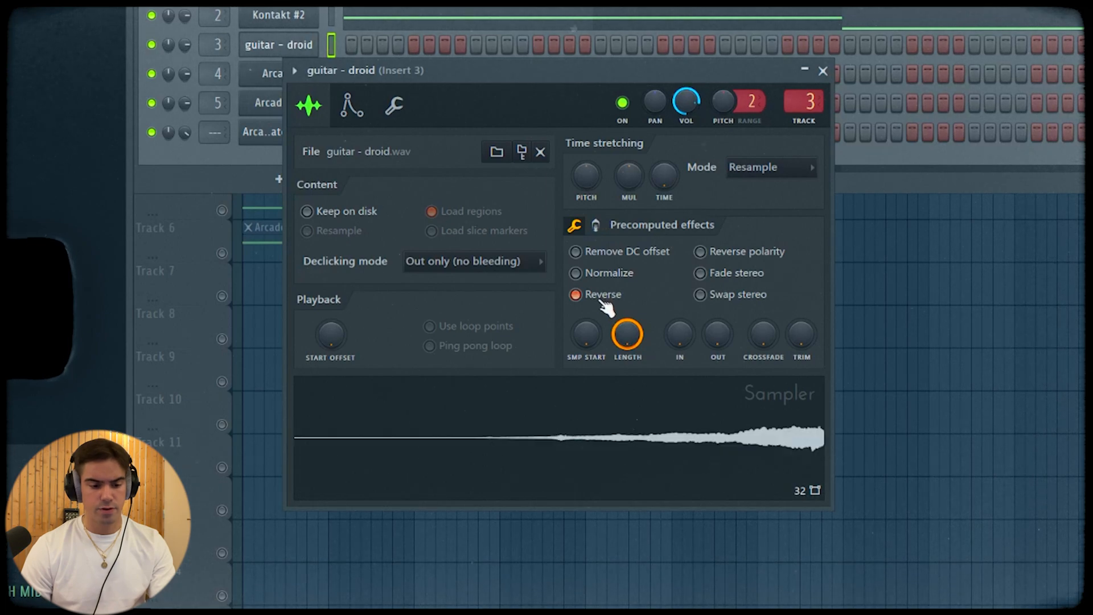
left_click(395, 107)
left_click(352, 106)
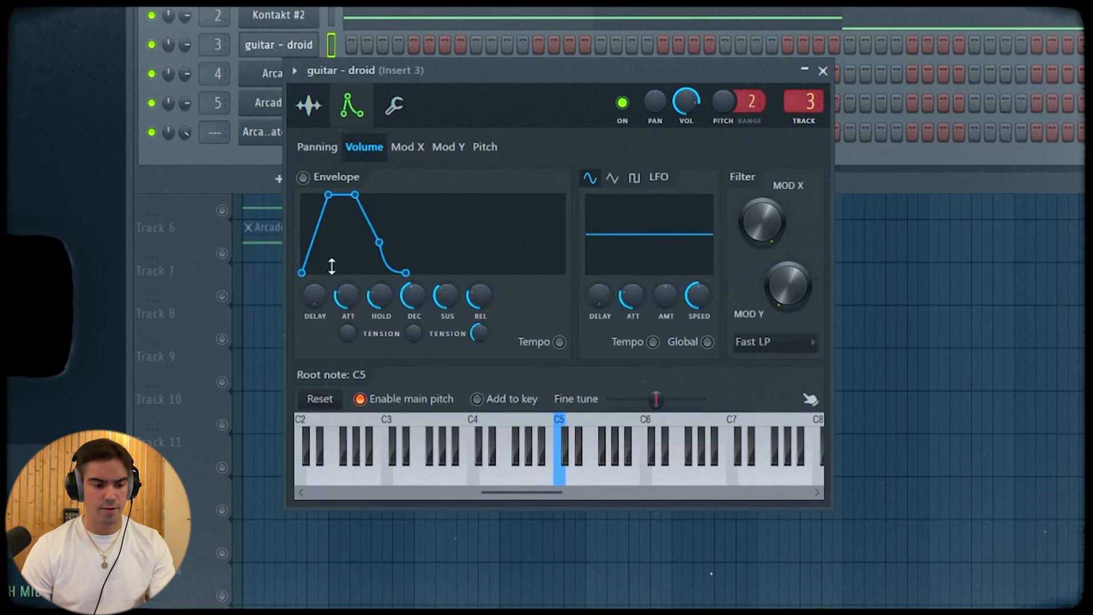
left_click_drag(343, 295, 342, 330)
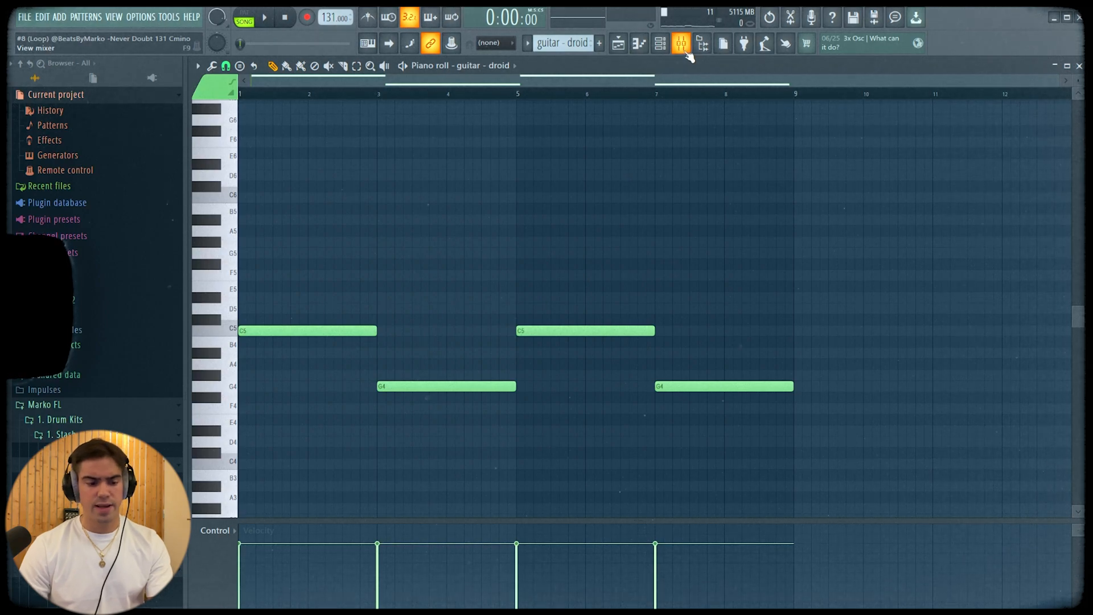
- Enable and view ValhallaVintageVerb and FabFilter Pro-Q 3 on mixer Insert 3, and play the guitar - droid layer together with Tracks 2 and 3
left_click(685, 49)
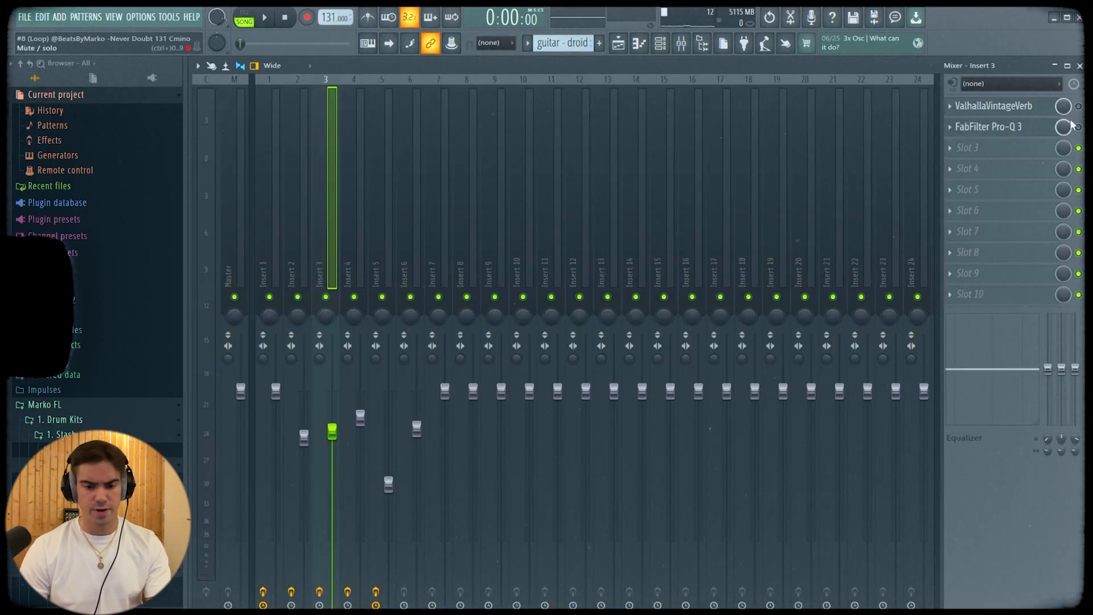
left_click(1053, 108)
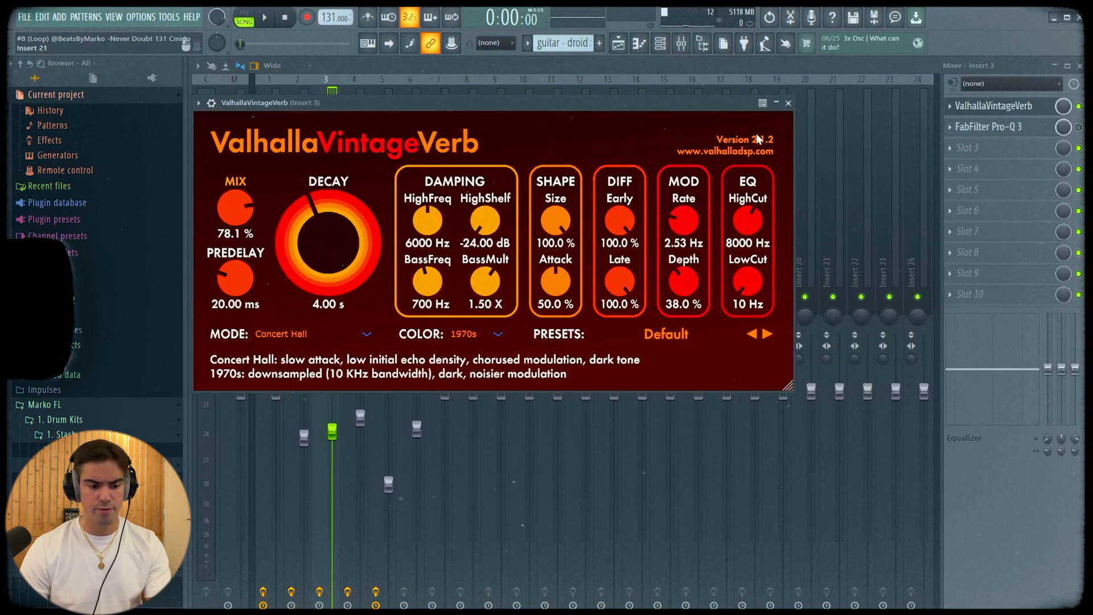
left_click(788, 103)
left_click(1057, 130)
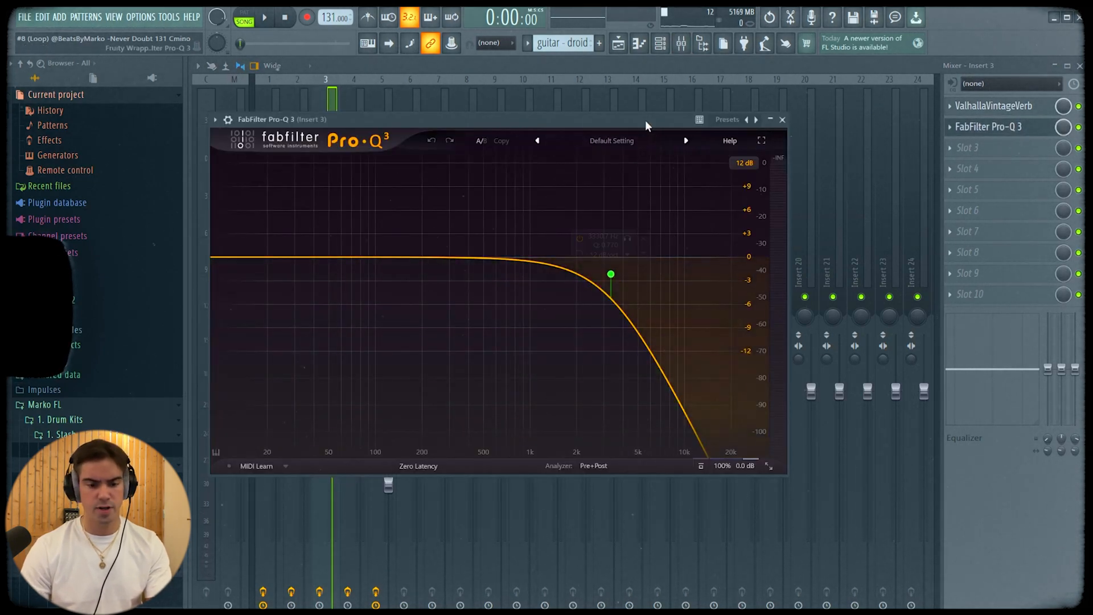
key("F5")
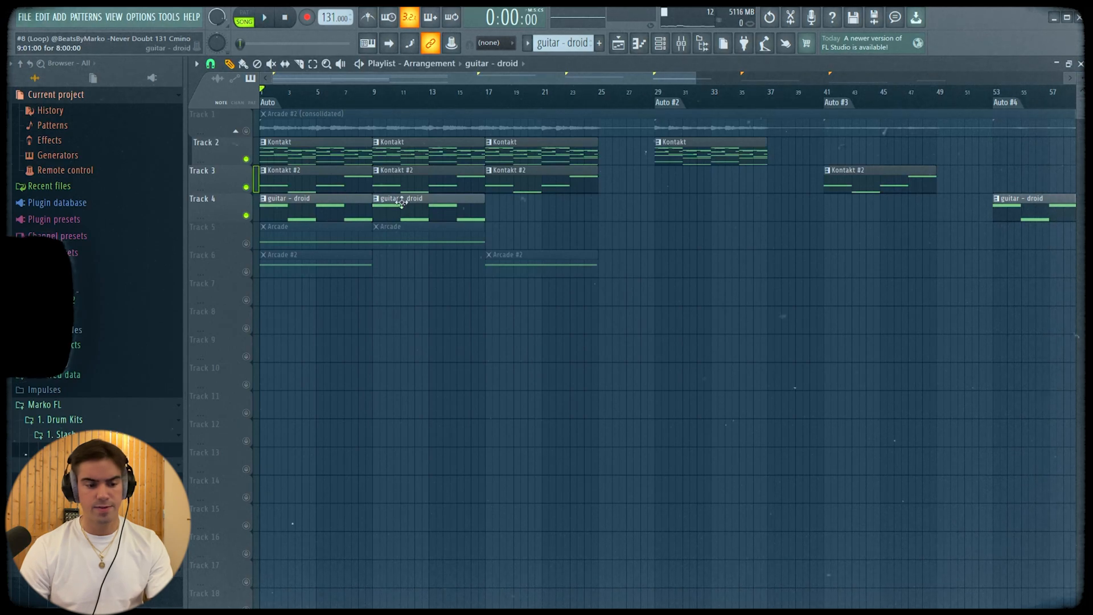
key("space")
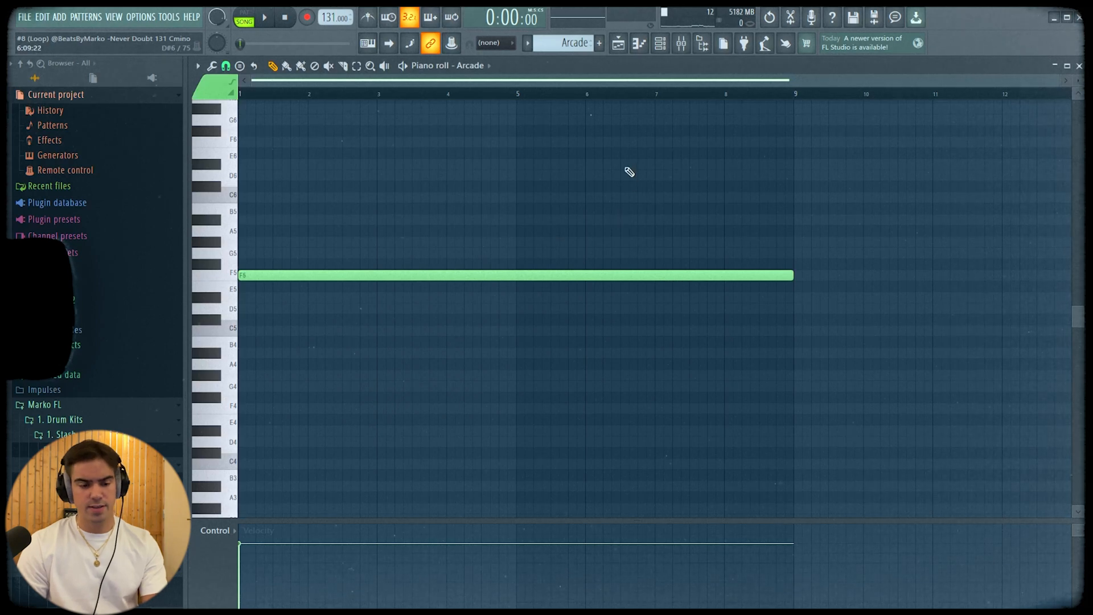
- Audition the Arcade layer on its own and with Tracks 2 to 4, examining the FabFilter Pro-Q 3 settings on mixer Insert 4
key("space")
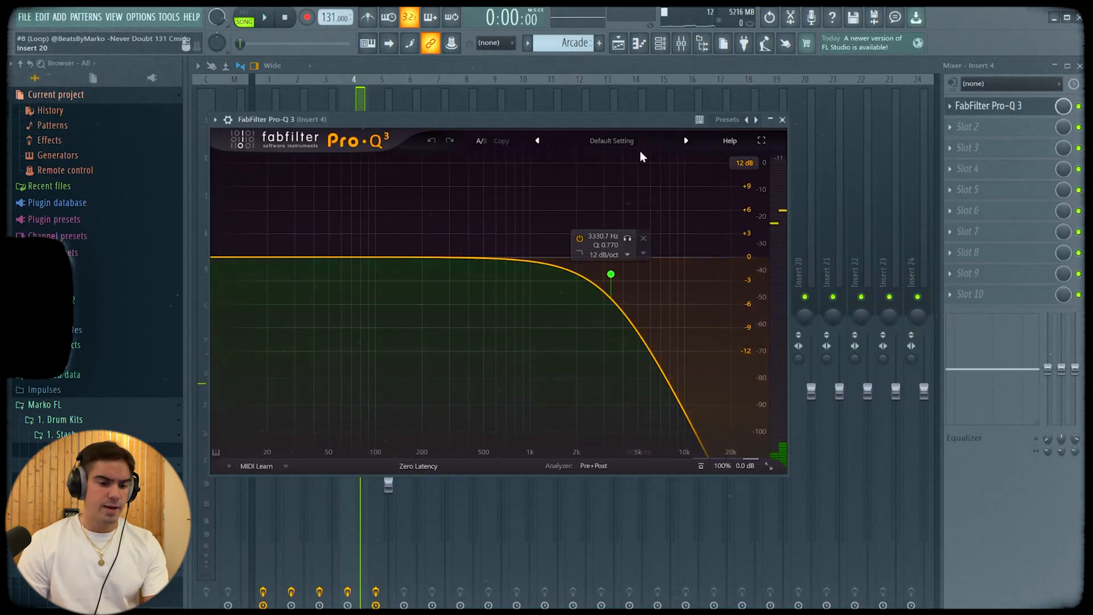
key("space")
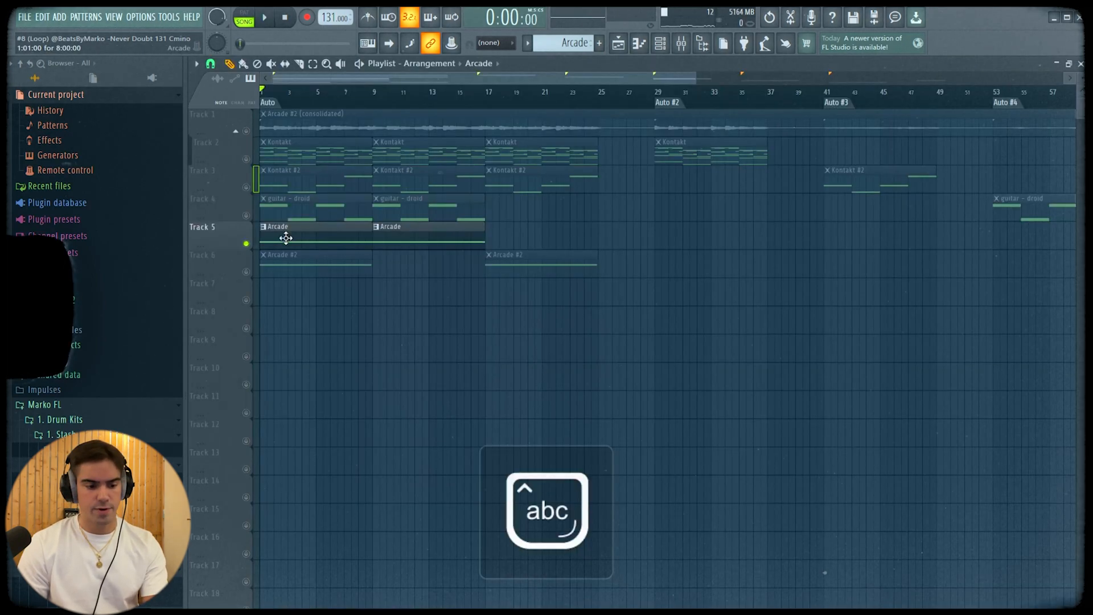
key("space")
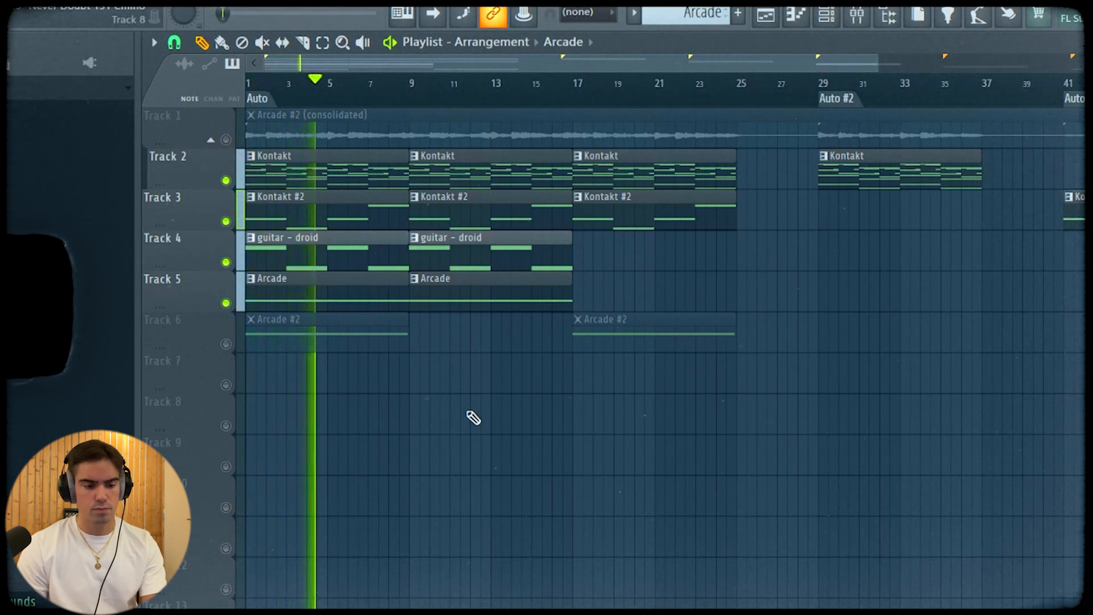
key("space")
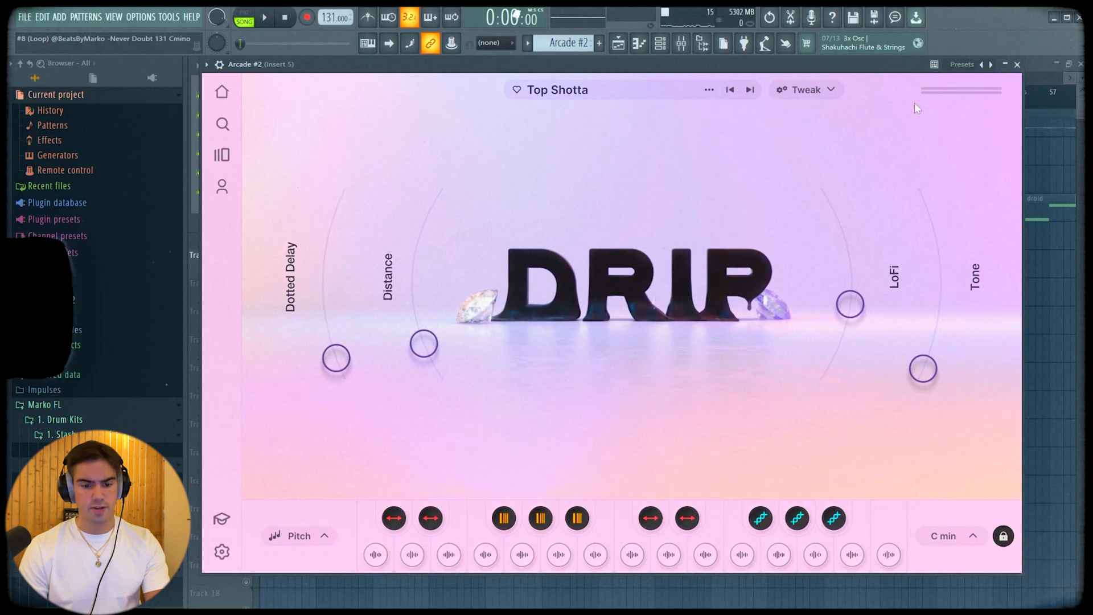
- Play back the Arcade #2 notes and examine the RC-20 Retro Color settings on mixer Insert 5 during playback
left_click(1018, 67)
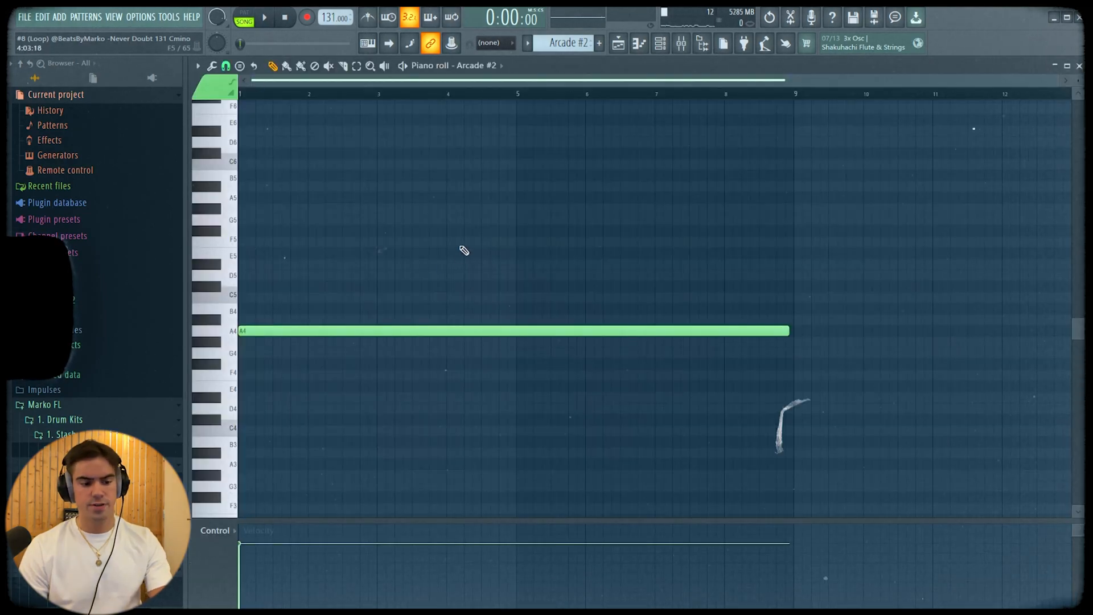
key("space")
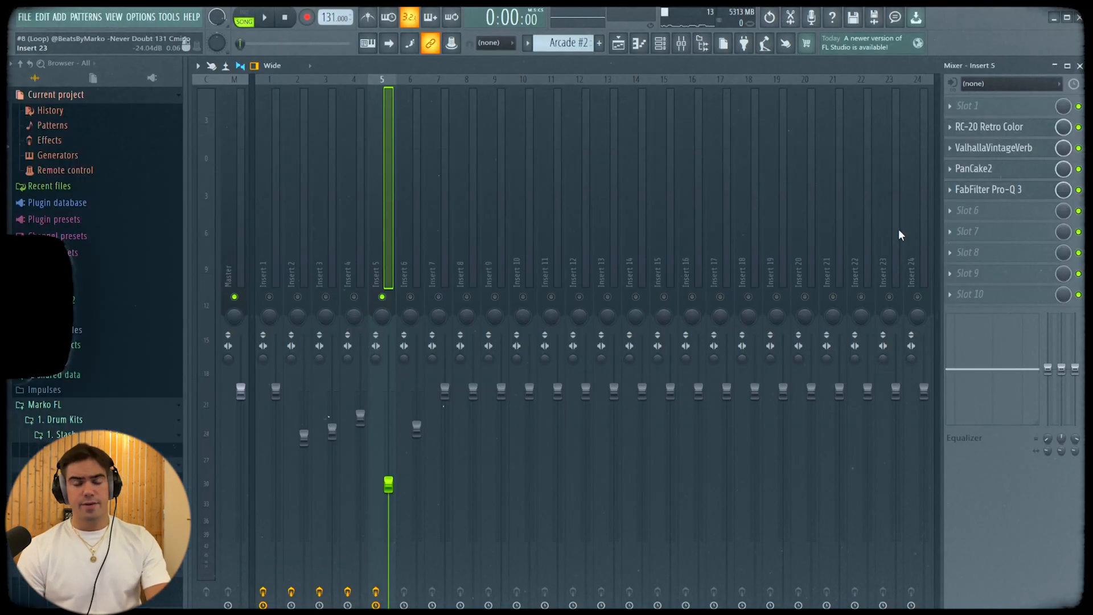
left_click(995, 127)
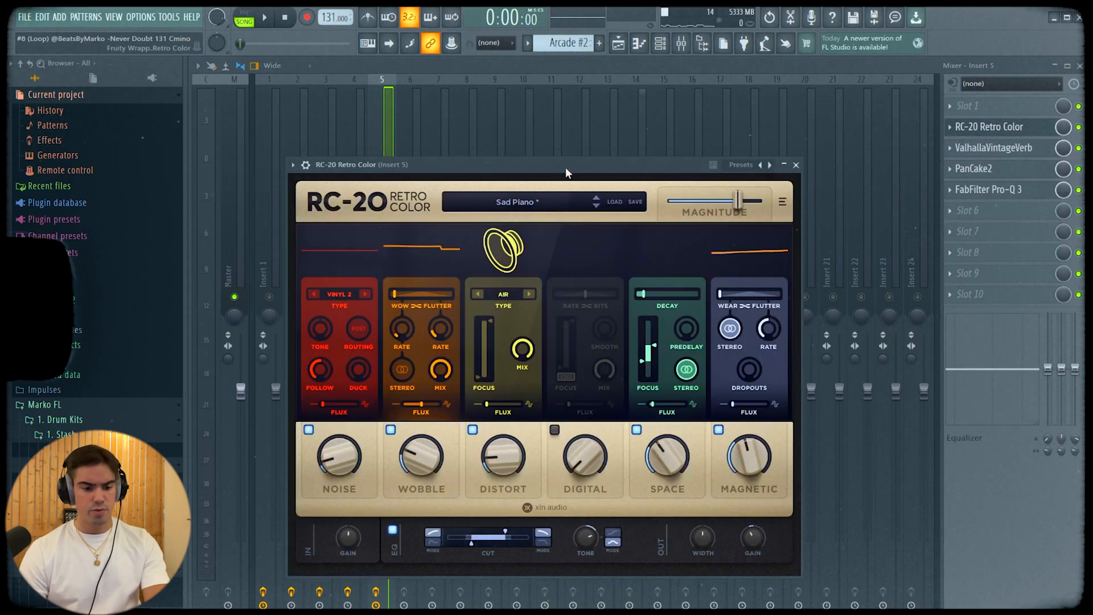
key("space")
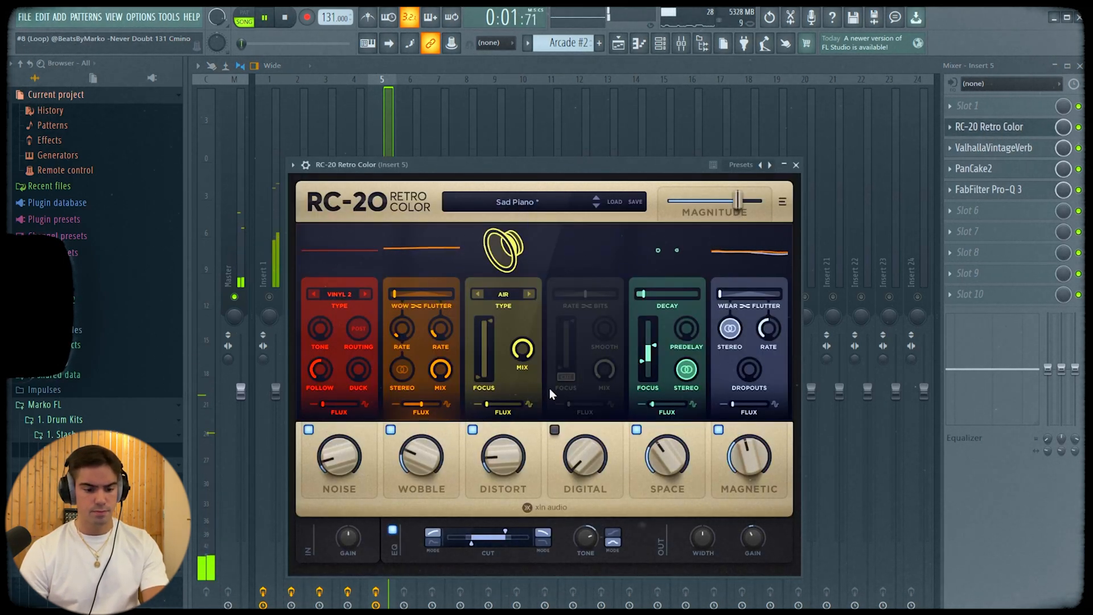